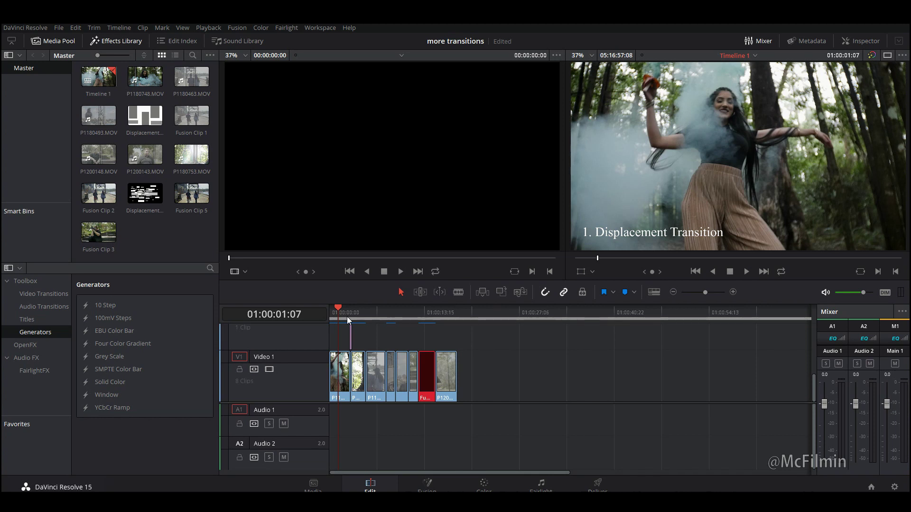
Step: Examine the existing displacement transition between P1180748.MOV and P1180753.MOV on the timeline frame by frame
click(347, 313)
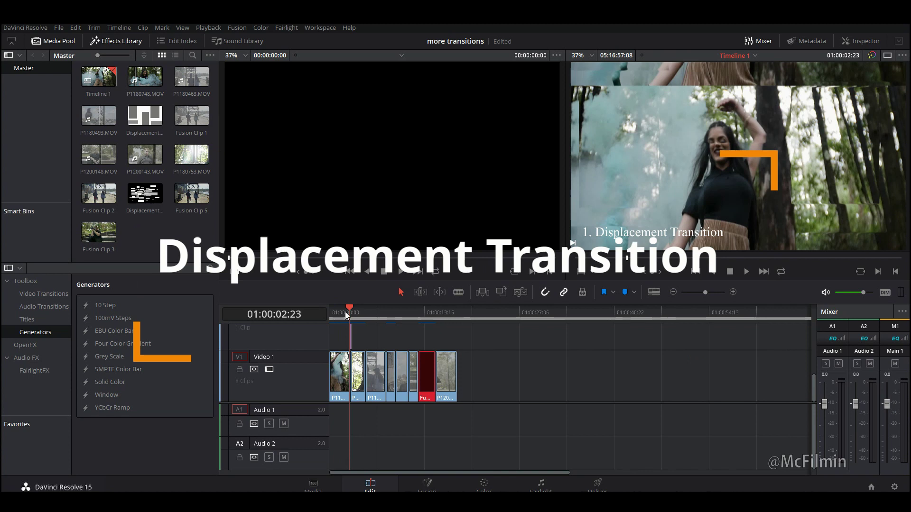
key(Left)
key(Left)
key(Left)
key(Left)
key(Left)
key(Left)
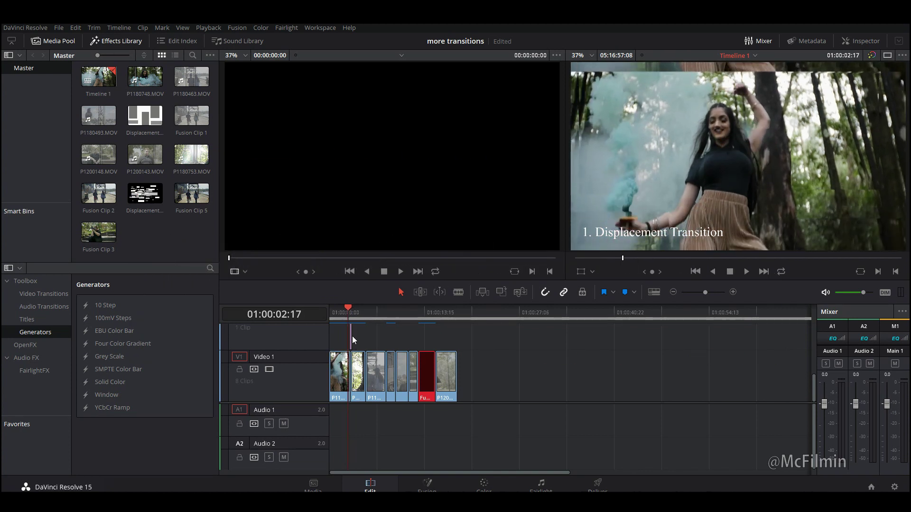
scroll(360, 339, up, 10)
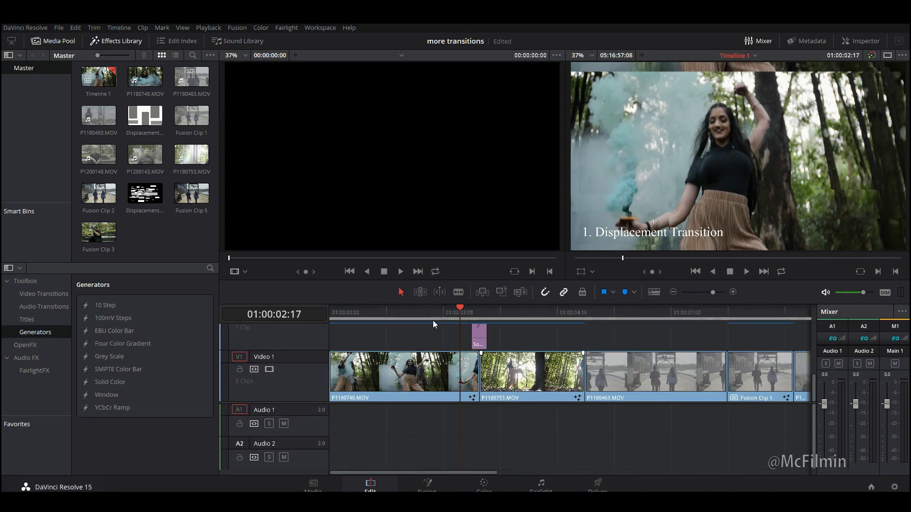
key(Right)
key(Right)
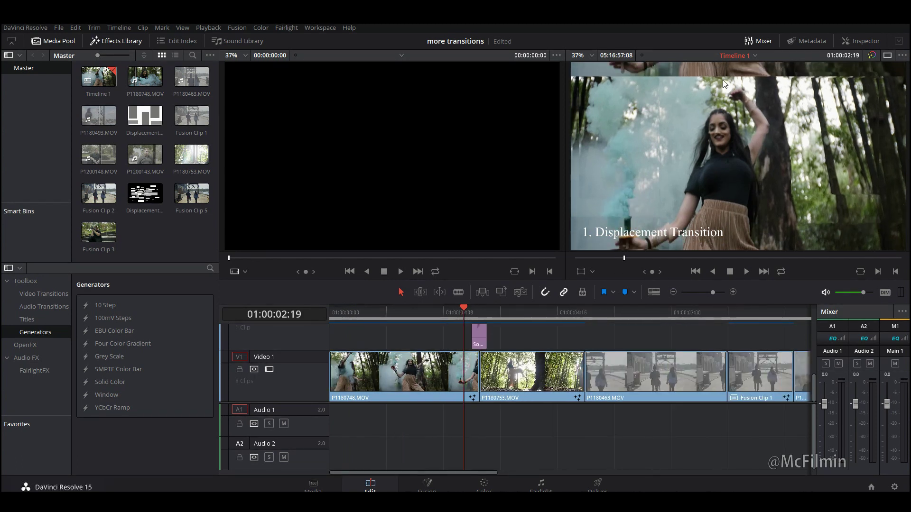
key(Right)
key(Right)
key(Right)
key(Right)
key(Right)
key(Right)
key(Right)
key(Right)
key(Right)
key(Right)
key(Right)
key(Right)
key(Right)
key(Right)
key(Right)
key(Right)
key(Right)
key(Right)
key(Right)
key(Right)
key(Right)
key(Right)
key(Right)
key(Right)
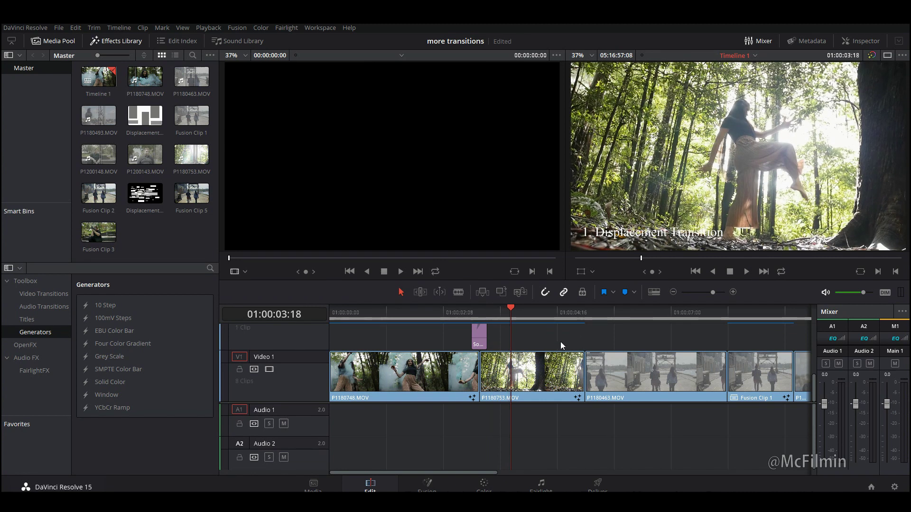
Step: Place the video of P1180748.MOV on Video 1 in the empty area after the existing clips, at 01:00:33:04
key(ctrl+minus)
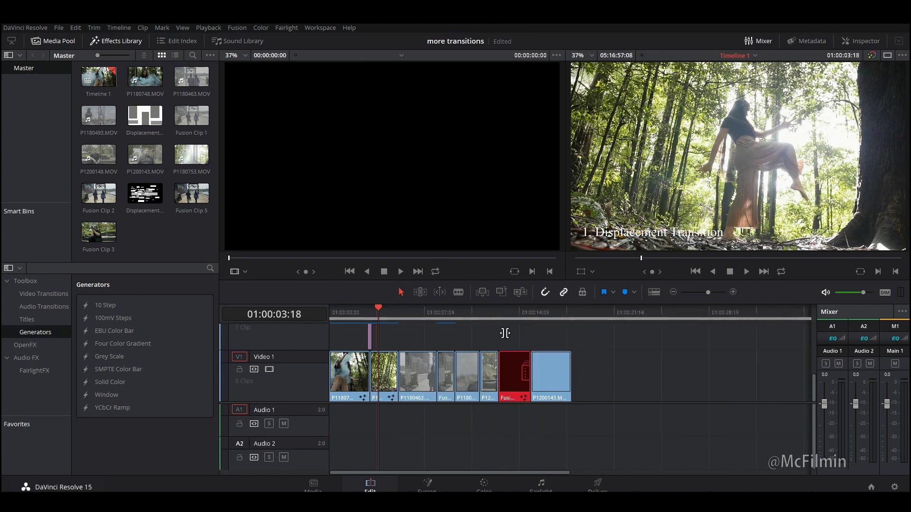
drag(626, 309, 709, 314)
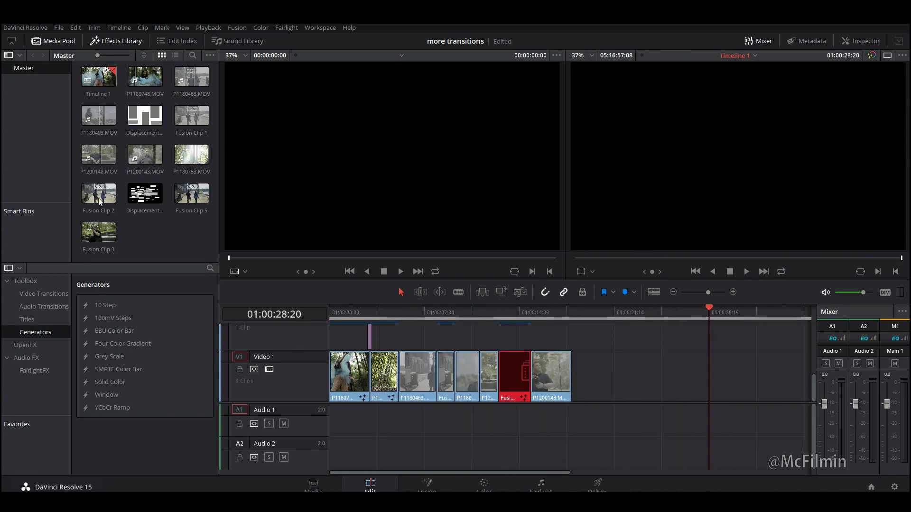
drag(486, 472, 574, 470)
click(593, 310)
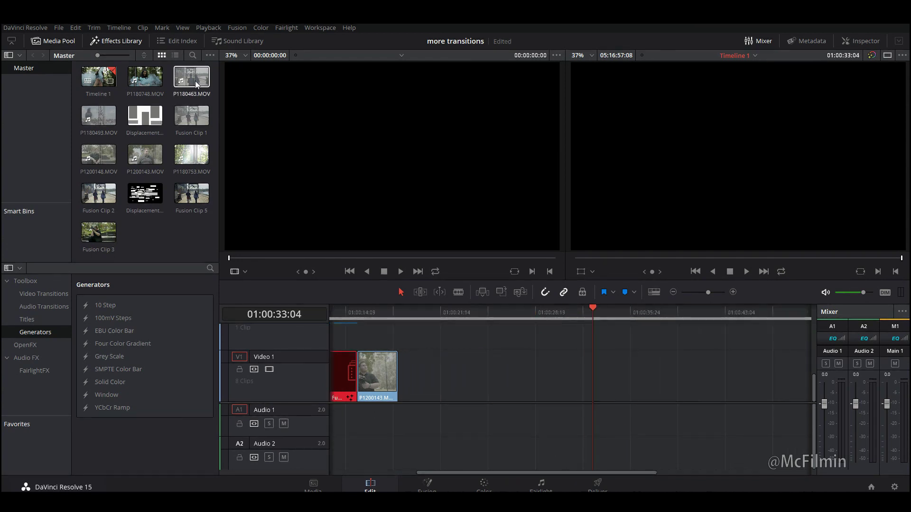
double_click(147, 80)
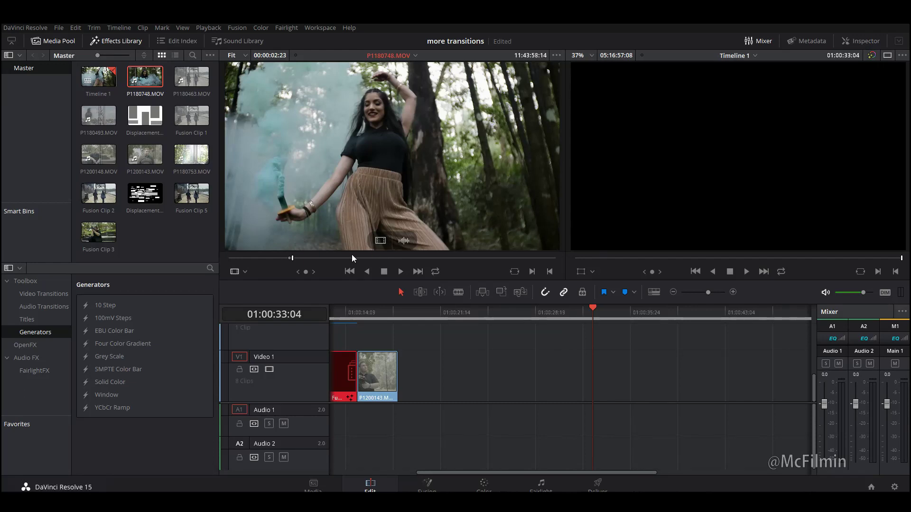
drag(372, 237, 601, 378)
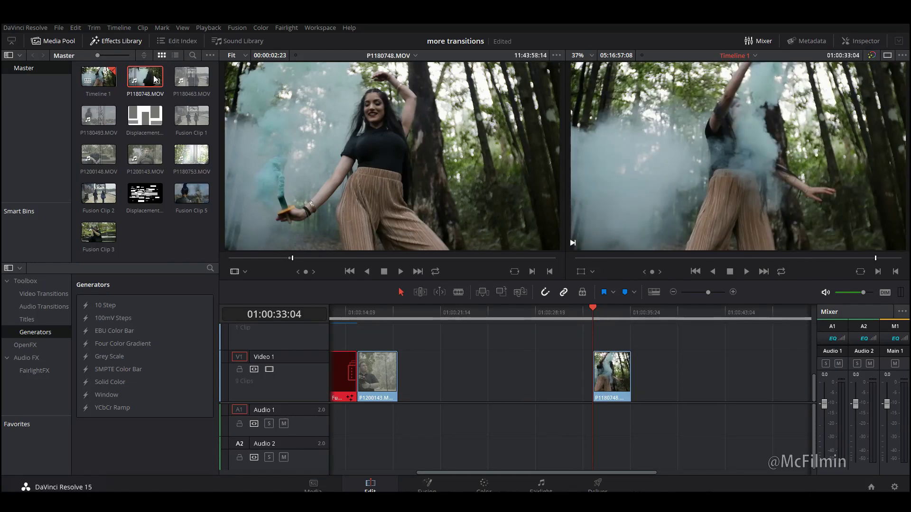
Step: Add P1180753.MOV on Video 1 directly after the newly placed P1180748.MOV clip
click(194, 158)
drag(194, 158, 640, 376)
drag(640, 376, 635, 376)
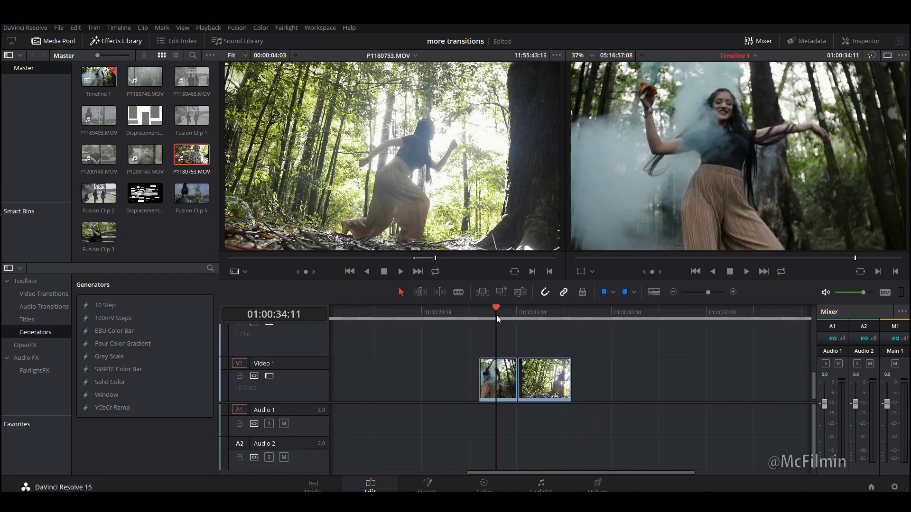
Step: Open the new P1180748.MOV clip in the Fusion page with the playhead at 01:00:35:03
drag(496, 315, 505, 314)
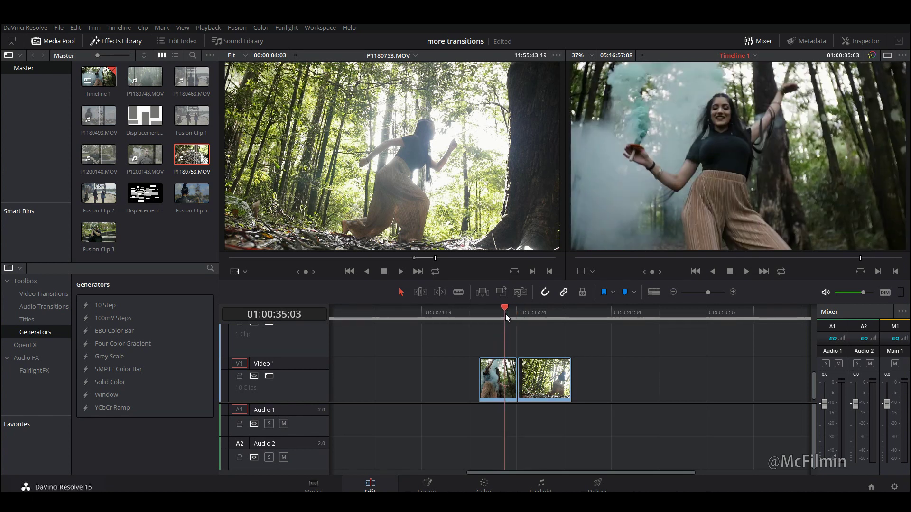
click(509, 386)
click(429, 488)
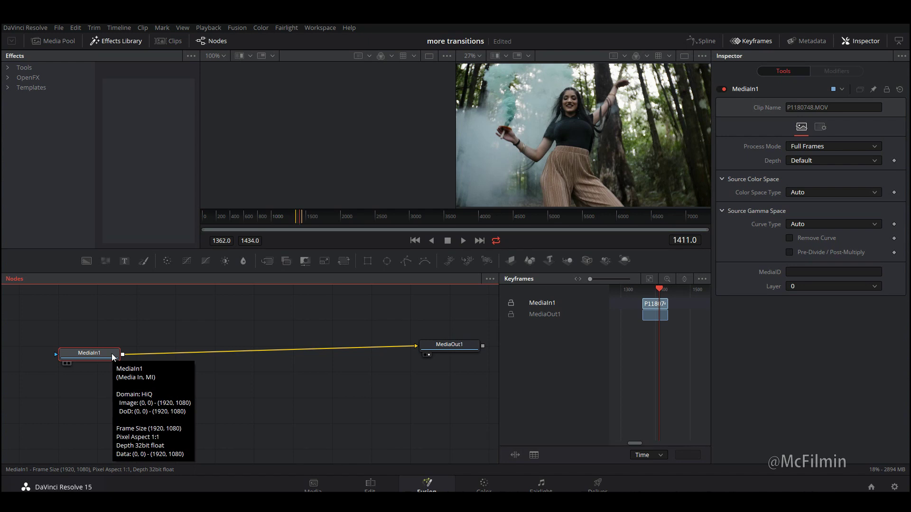
Step: Move MediaIn1 lower in the node graph and bring in the Displacement map 3 image from the map folder above it
drag(113, 356, 121, 376)
key(alt+Tab)
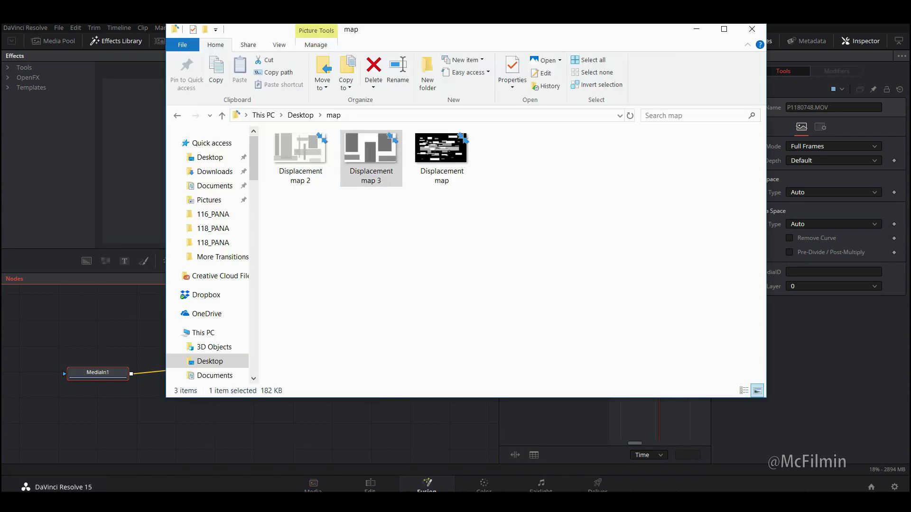
drag(371, 157, 106, 309)
click(107, 309)
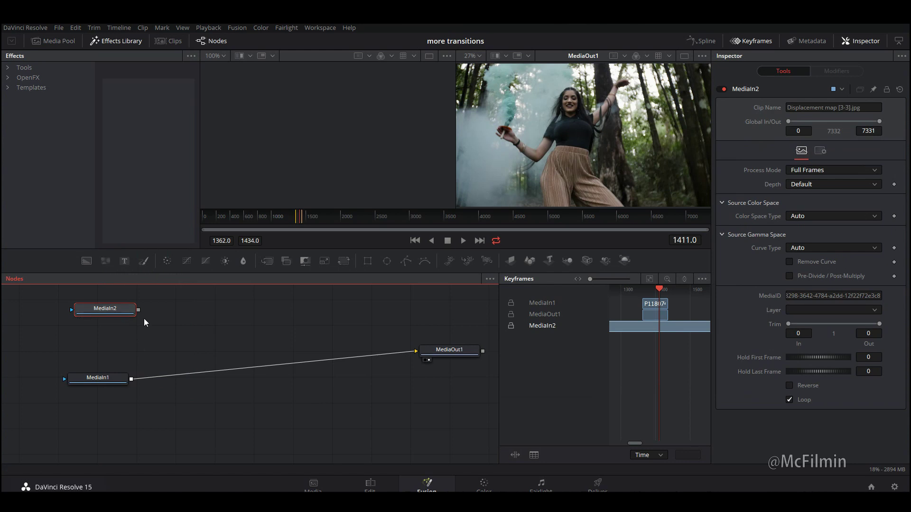
Step: Add a Luma Keyer node after MediaIn2, the displacement map
key(shift+space)
text(lamua)
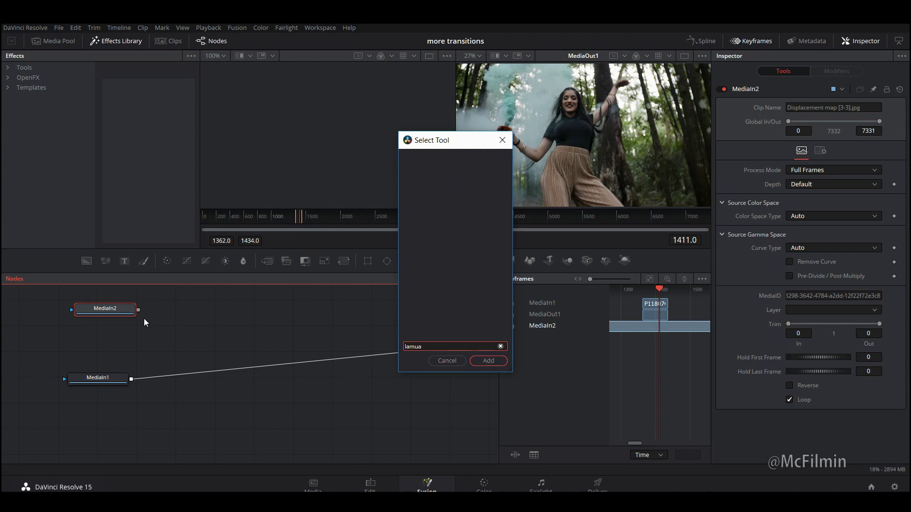
key(BackSpace)
key(BackSpace)
text(uma)
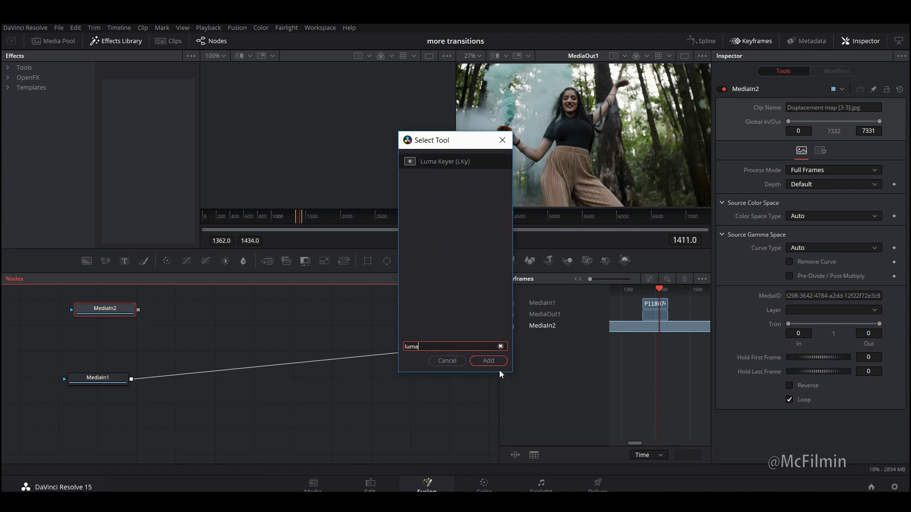
click(490, 361)
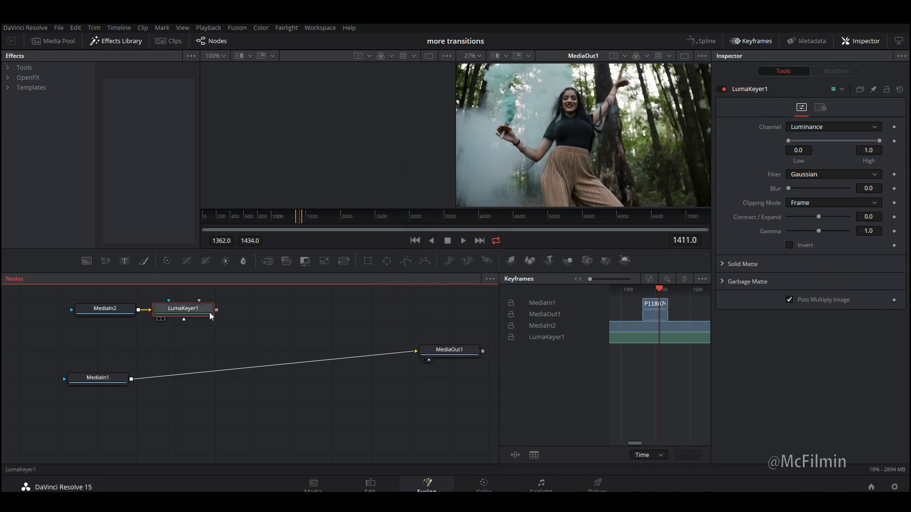
Step: Add a Displace node between MediaIn1 and MediaOut1
click(119, 381)
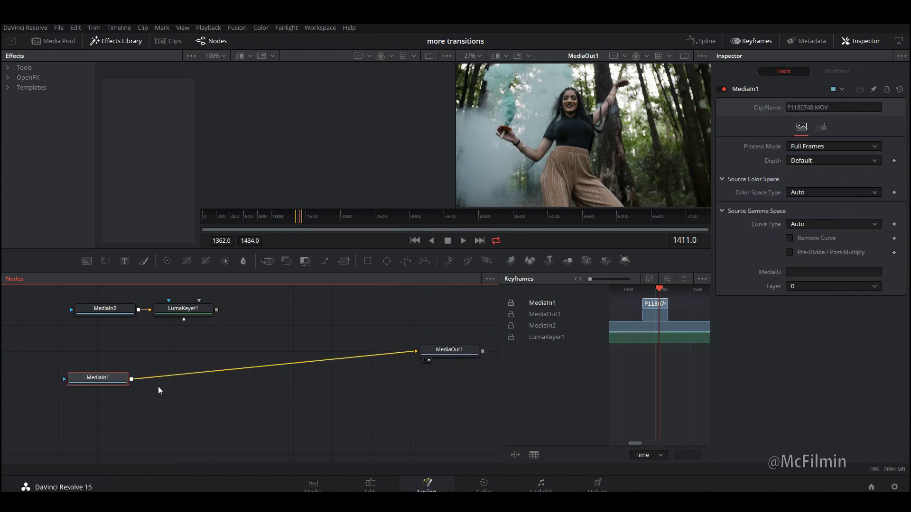
key(shift+space)
text(di)
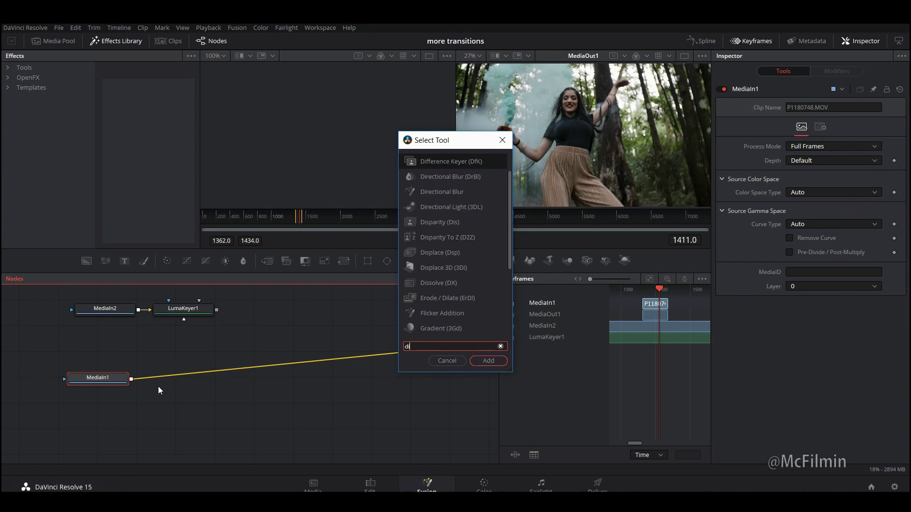
text(splace)
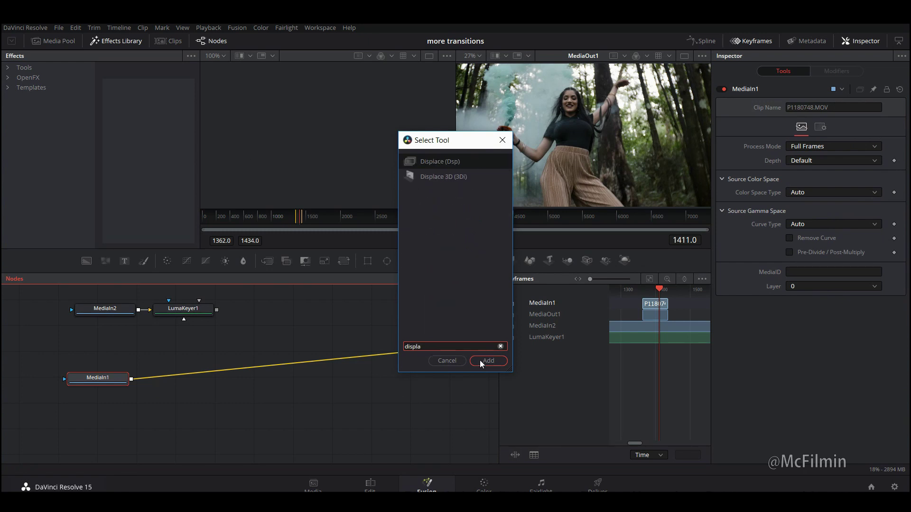
click(482, 362)
Step: Move Displace1 toward the middle of the node graph and connect LumaKeyer1's output to it
drag(152, 378, 226, 359)
drag(217, 311, 251, 361)
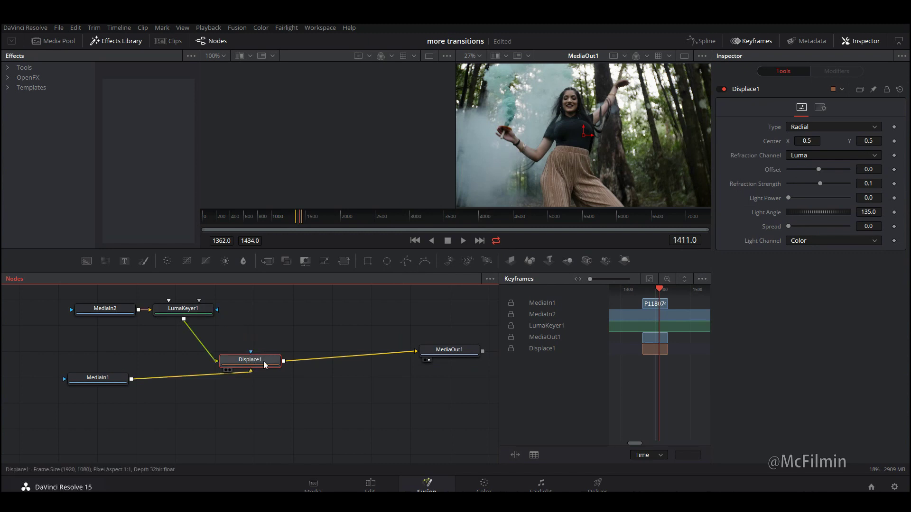
drag(263, 364, 274, 360)
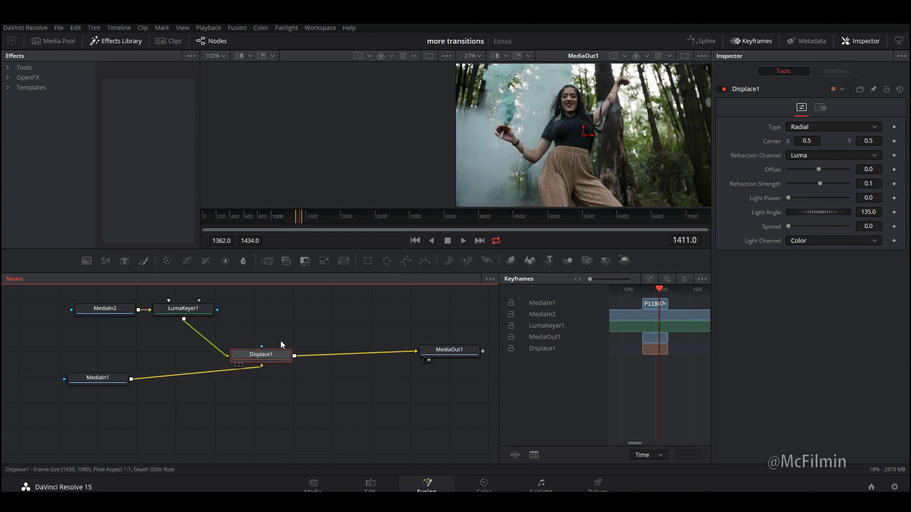
Step: Insert a Transform node between MediaIn1 and Displace1
click(108, 380)
key(shift+space)
text(displa)
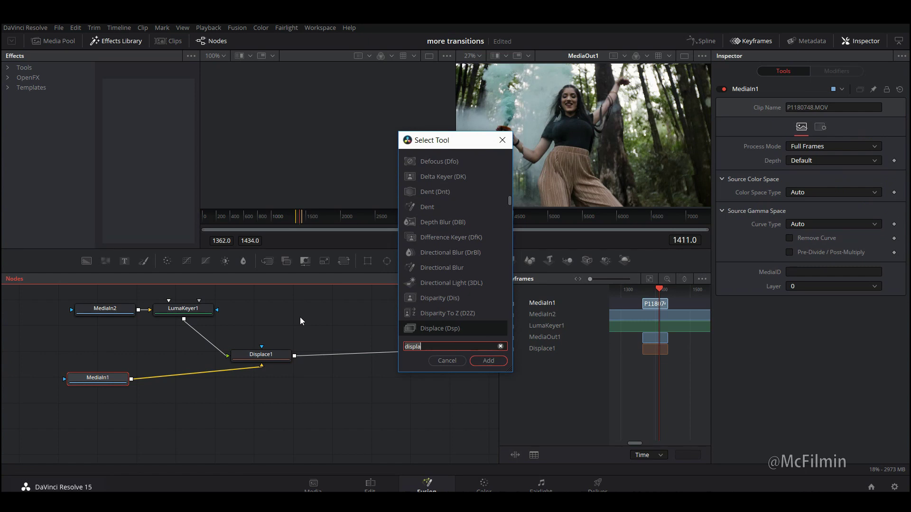
key(BackSpace)
key(BackSpace)
key(BackSpace)
key(BackSpace)
key(BackSpace)
key(BackSpace)
text(trans)
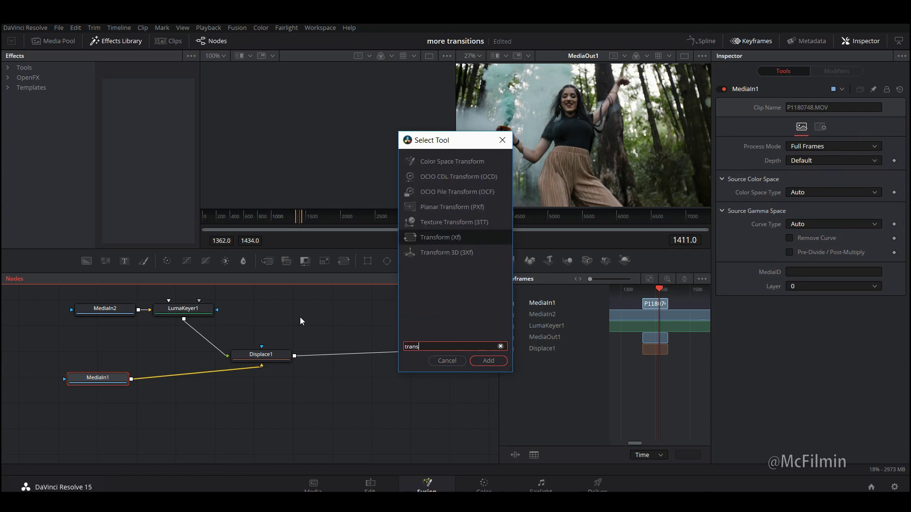
click(453, 237)
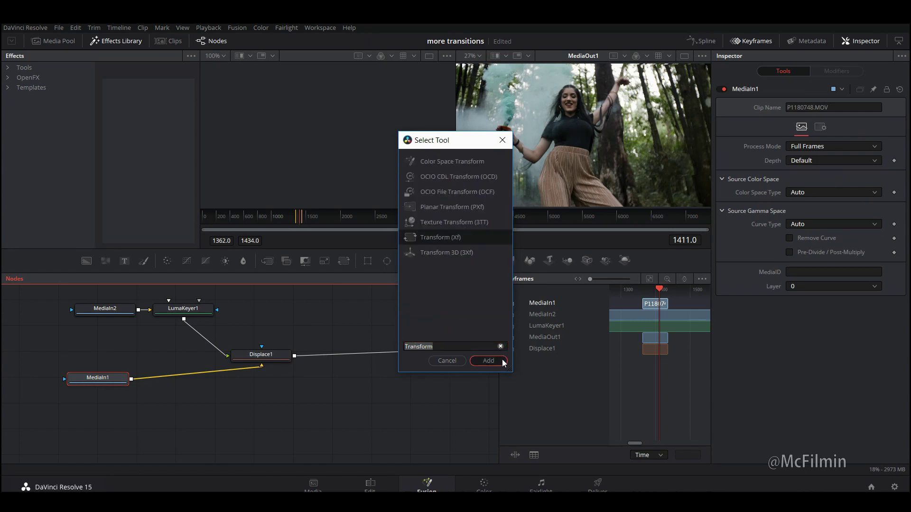
click(498, 361)
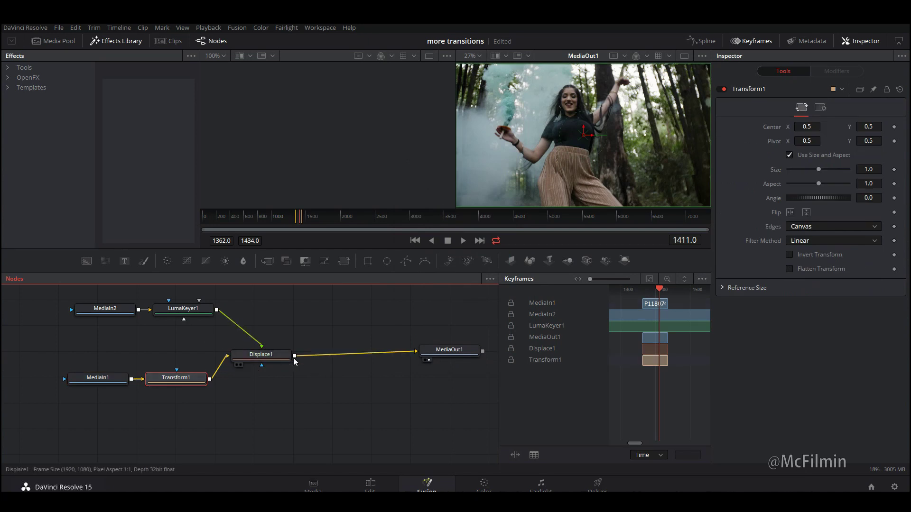
Step: Insert a second Transform node between Displace1 and MediaOut1
click(277, 361)
key(shift+space)
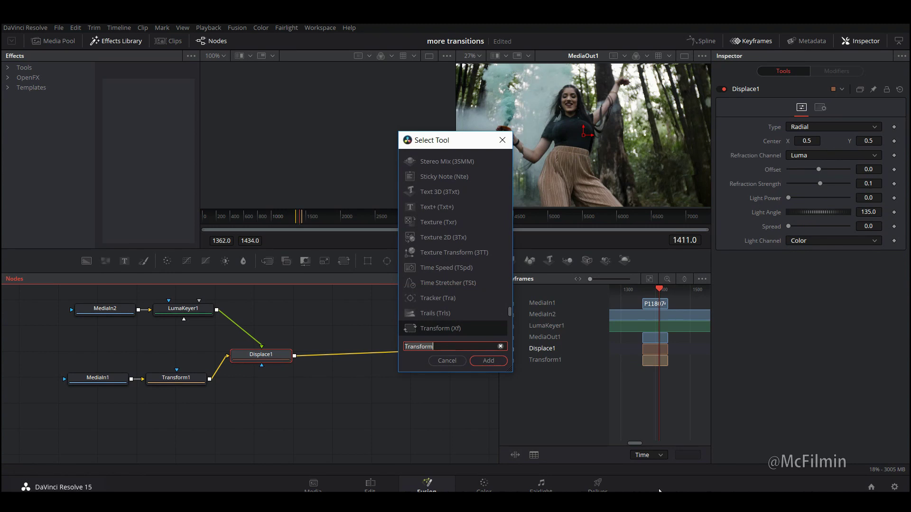
click(496, 364)
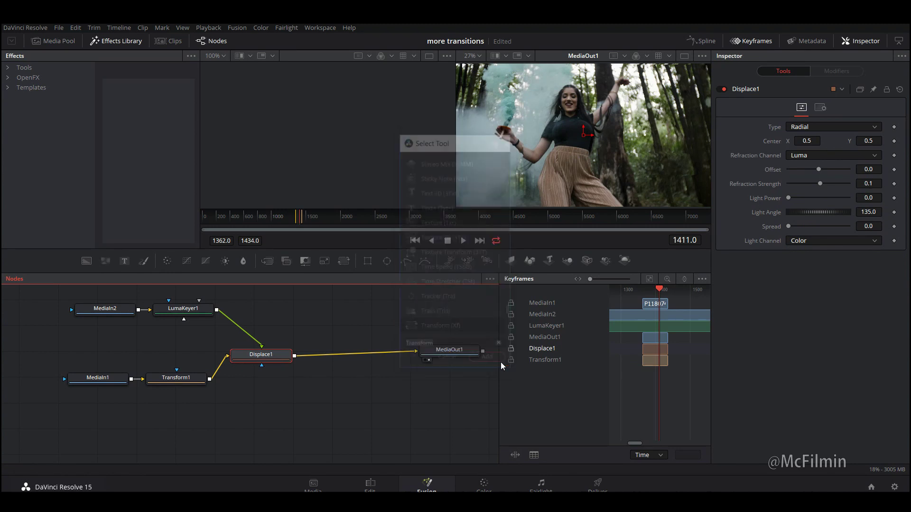
Step: Rearrange MediaIn1 and Transform1 in the node graph to space them out, leaving Transform1 selected
drag(187, 386, 187, 378)
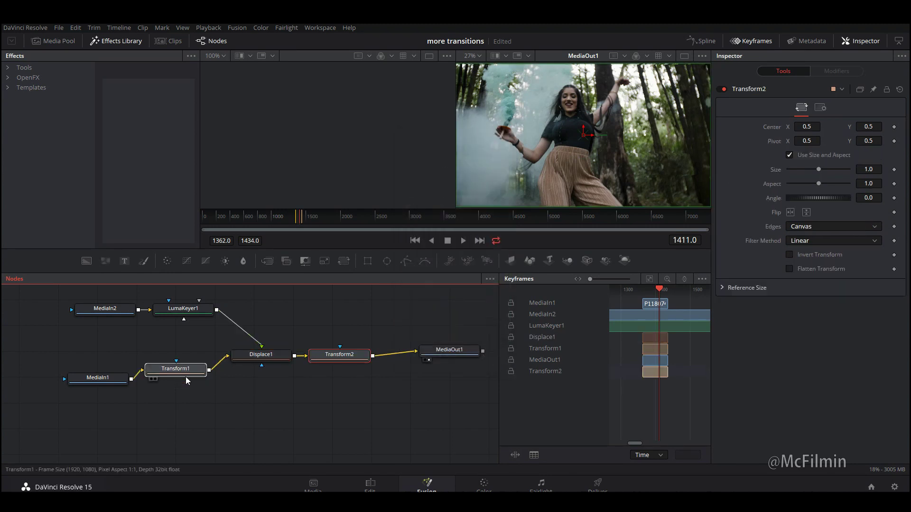
click(187, 379)
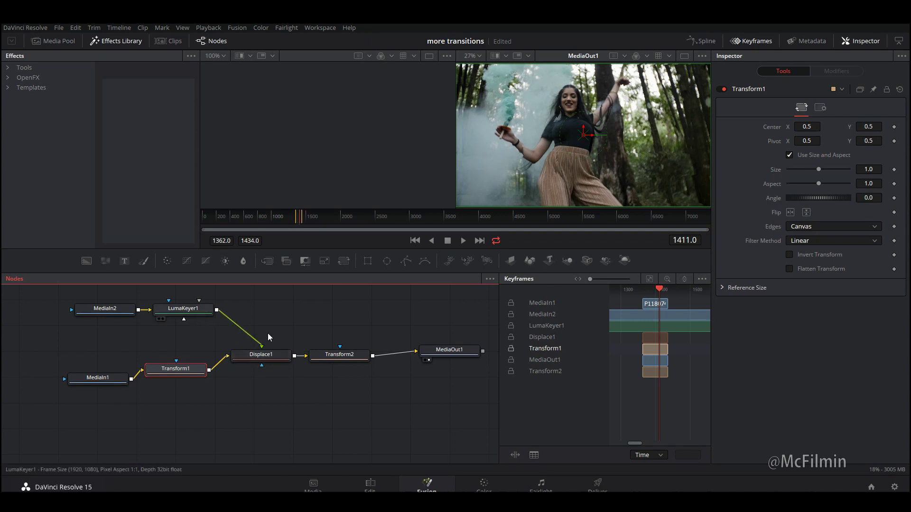
drag(66, 372, 39, 368)
click(174, 375)
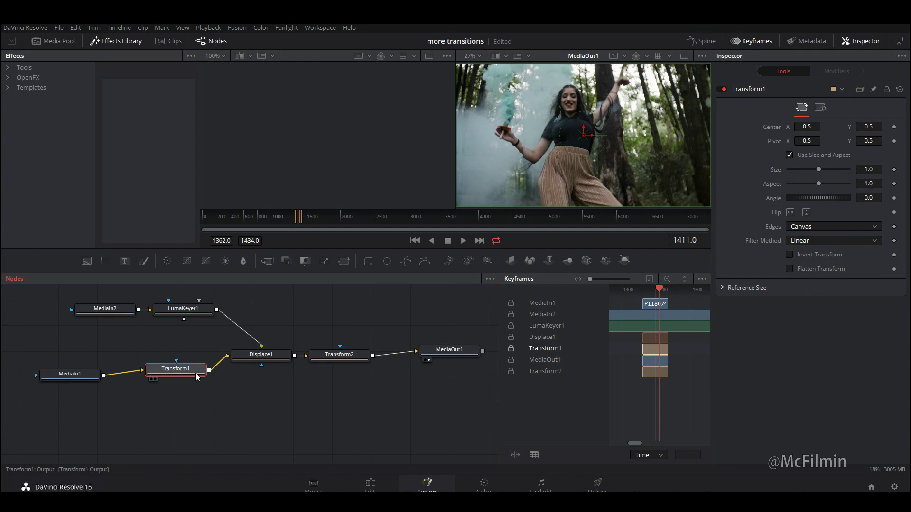
drag(188, 377, 180, 379)
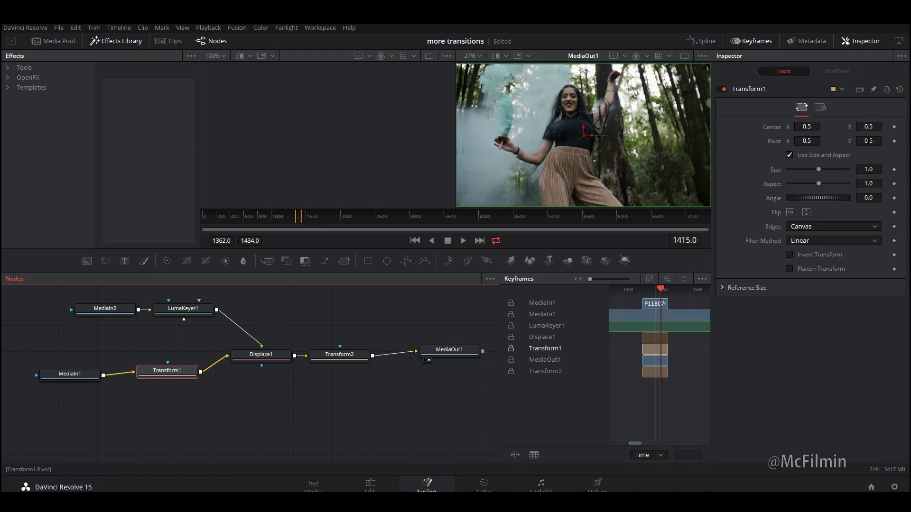
Step: Set Transform1's Pivot Y to 1.0 and add an Aspect keyframe at frame 1415
drag(868, 141, 881, 141)
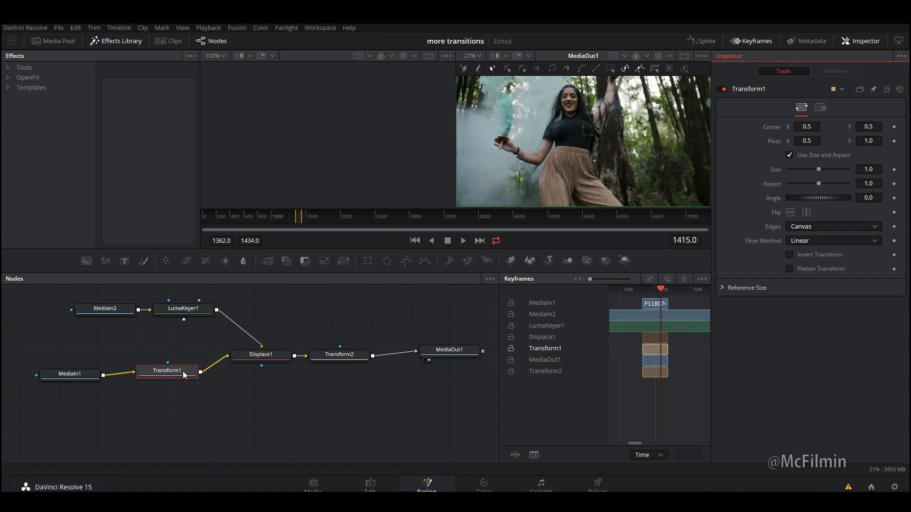
click(894, 184)
Step: Go to the clip's last frame, 1434, and keyframe Transform1's Aspect at 1.51
click(668, 280)
drag(655, 351, 680, 372)
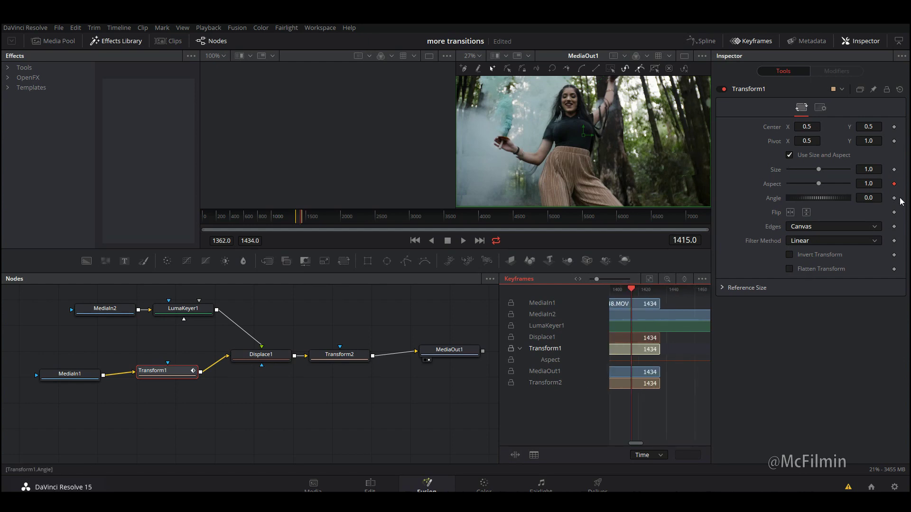
key(Right)
key(Right)
key(Right)
key(Right)
key(Right)
key(Right)
key(Right)
key(Right)
key(Right)
key(Right)
key(Right)
key(Right)
key(Right)
key(Right)
key(Right)
key(Right)
key(Right)
key(Right)
key(Right)
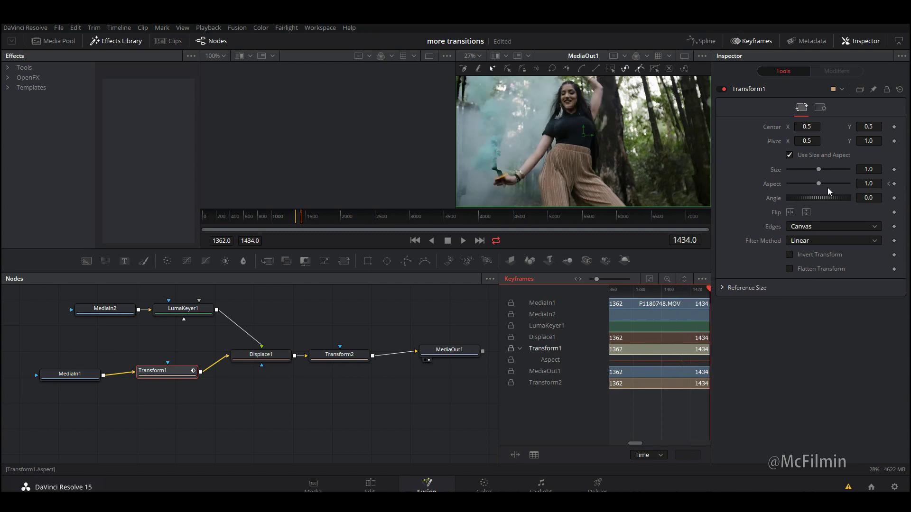
drag(820, 184, 824, 186)
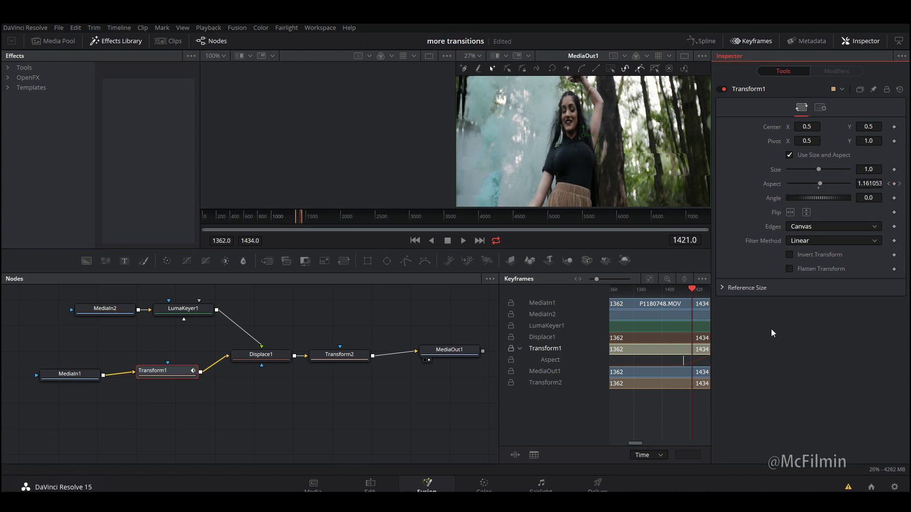
Step: Add keyframes for Displace1's Center and Refraction Strength at frame 1415, with the Refraction Strength set to 0.0
key(Left)
key(Left)
key(Left)
key(Left)
key(Left)
key(Left)
key(Left)
key(Left)
key(Right)
key(Right)
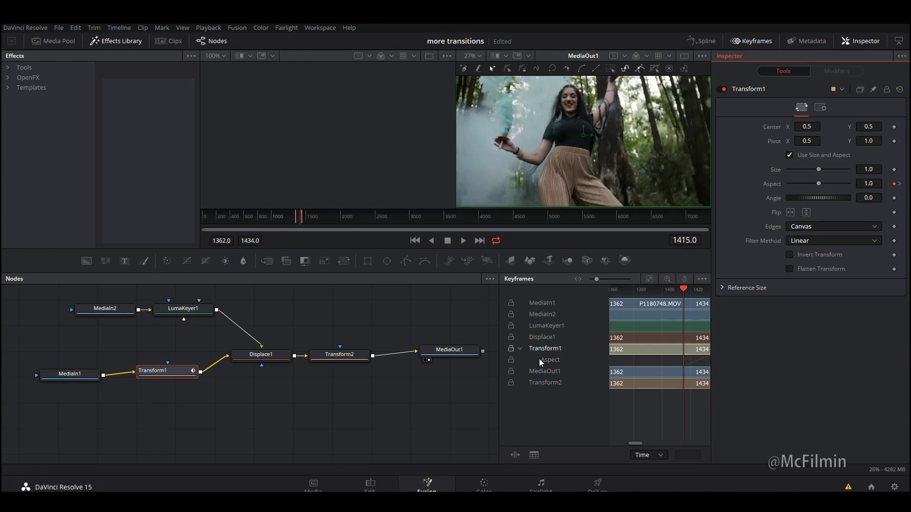
click(251, 356)
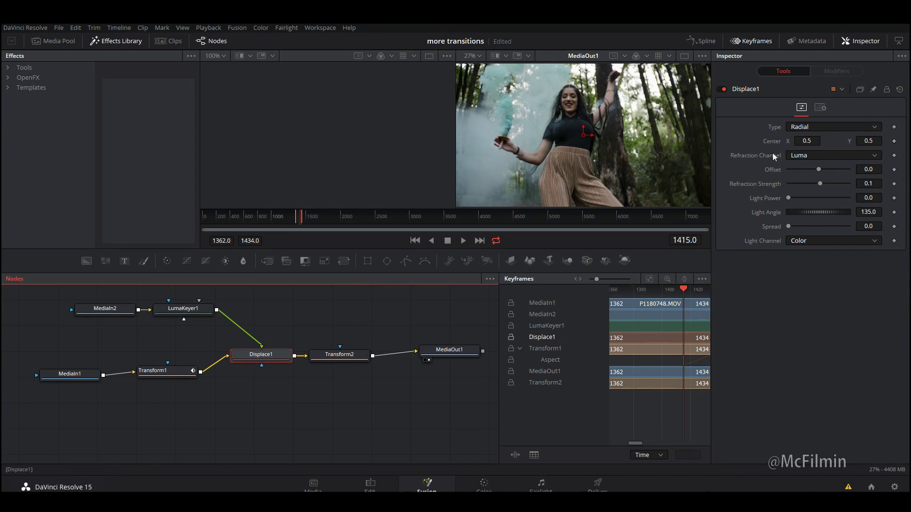
click(899, 147)
click(895, 142)
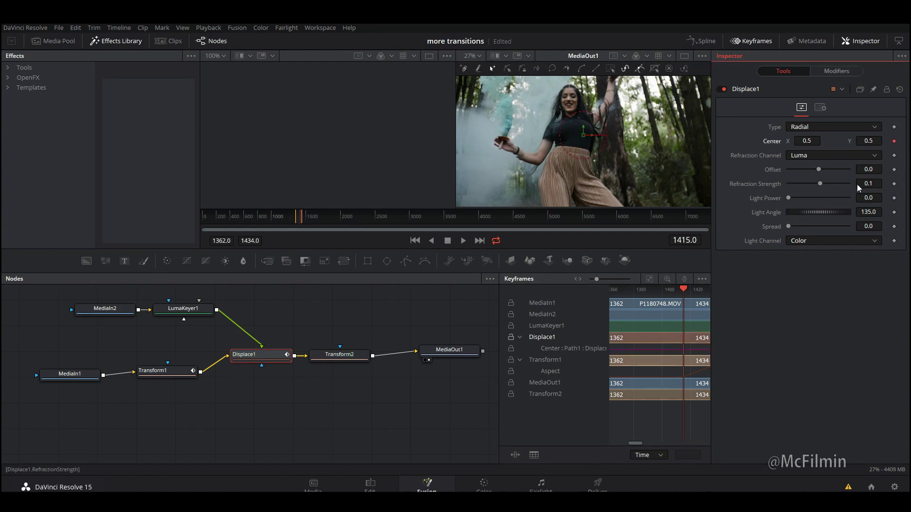
click(894, 184)
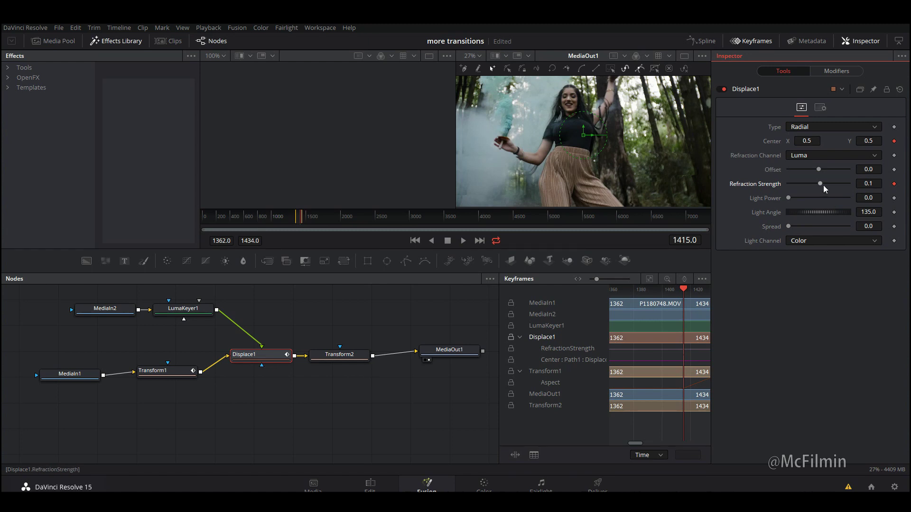
click(881, 184)
key(Return)
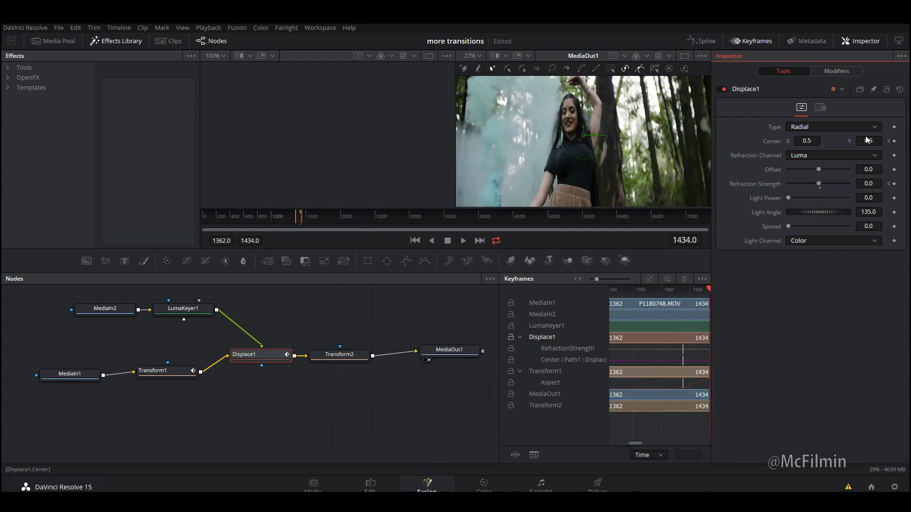
Step: Keyframe Displace1's Refraction Strength at 0.237 on frame 1434
drag(818, 185, 822, 186)
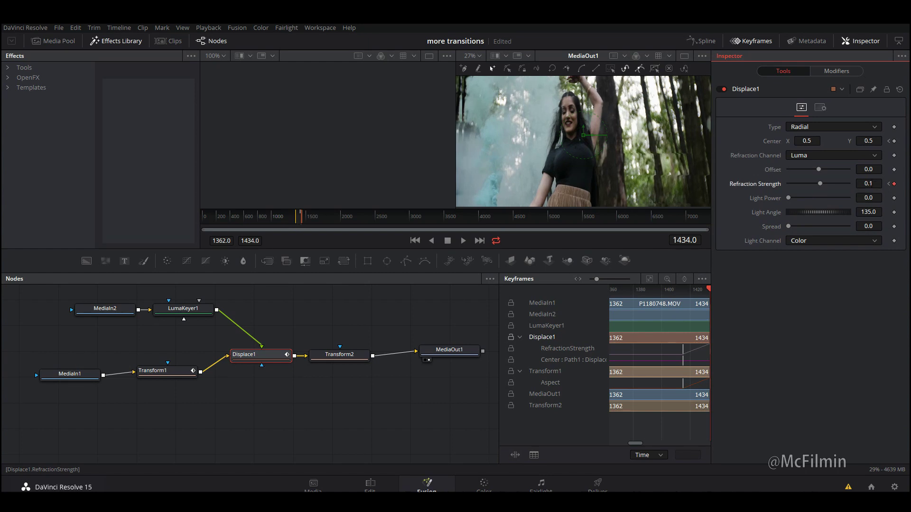
click(869, 184)
mouse_move(820, 184)
mouse_down()
mouse_move(835, 184)
mouse_move(824, 184)
mouse_up()
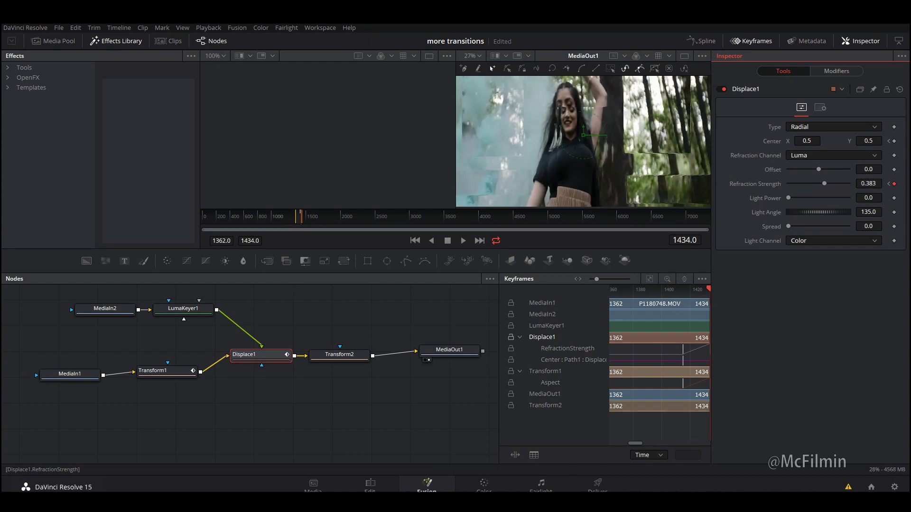
drag(824, 184, 822, 184)
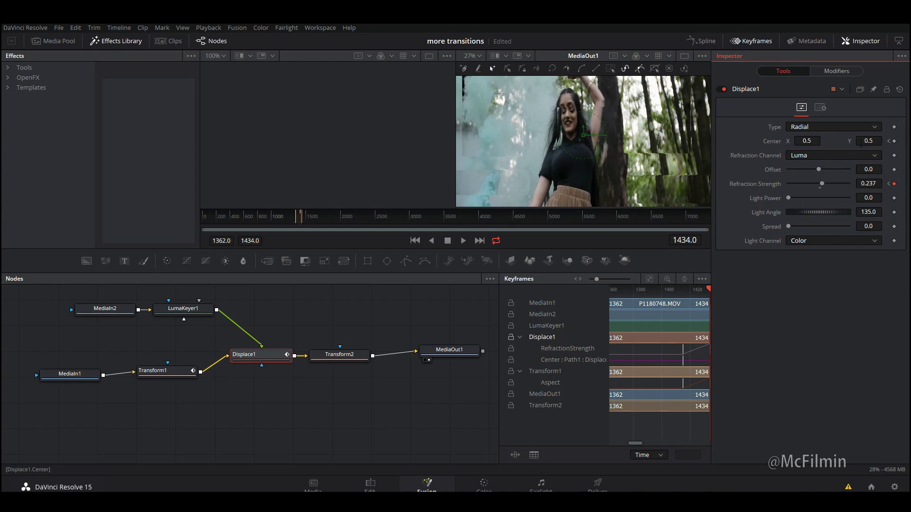
Step: Raise Displace1's Center Y on frame 1434 and step back and forth through the frames to review the displacement
drag(868, 141, 910, 141)
key(Left)
key(Left)
key(Left)
key(Left)
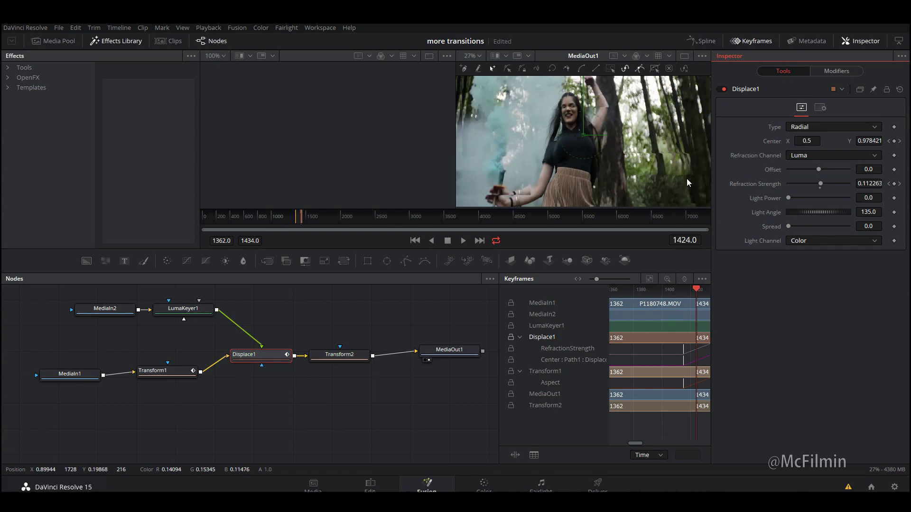
key(Right)
key(Right)
key(Right)
key(Right)
key(Right)
key(Right)
key(Right)
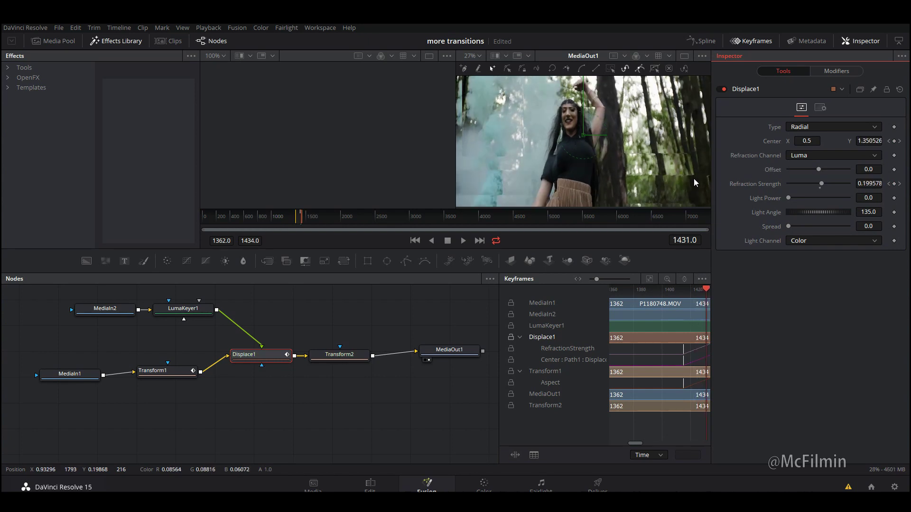
Step: Select Transform2 and add a Center keyframe at frame 1415
click(339, 354)
key(Left)
key(Left)
key(Left)
key(Left)
key(Left)
key(Left)
key(Left)
key(Left)
key(Left)
key(Left)
key(Left)
key(Left)
key(Left)
key(Left)
key(Left)
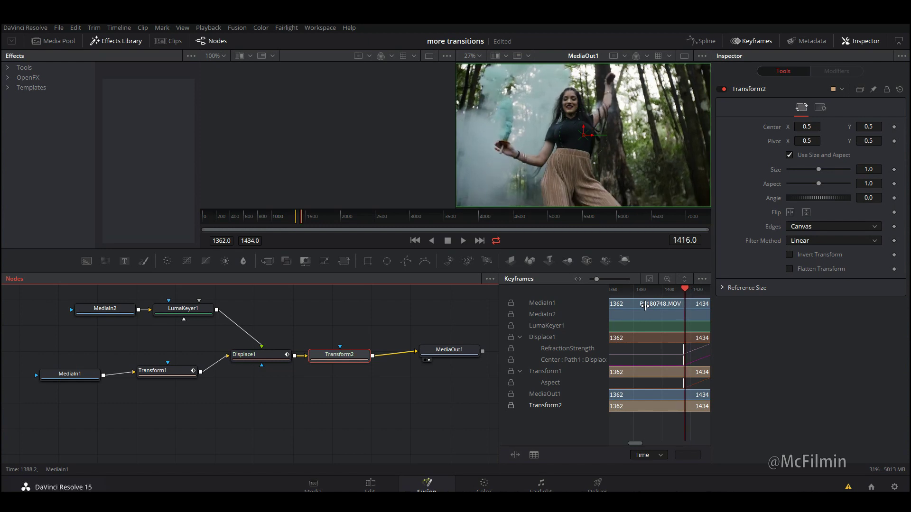
key(Left)
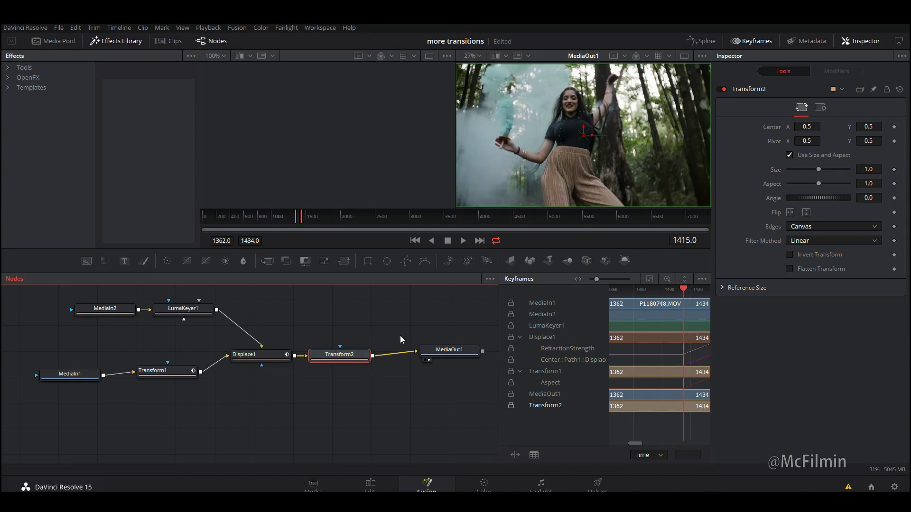
click(894, 127)
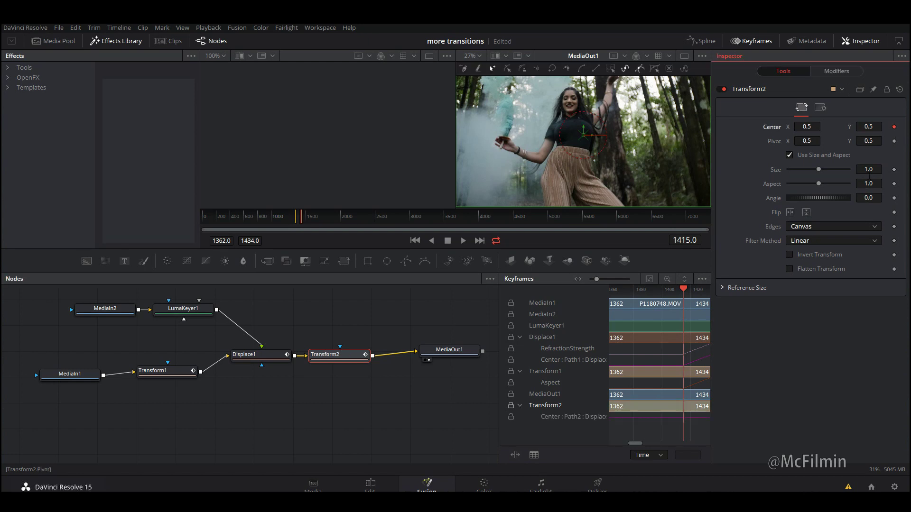
Step: Go to frame 1434 and keyframe Transform2's Center Y at 0.278
key(Right)
key(Right)
key(Right)
key(Right)
key(Right)
key(Right)
key(Right)
key(Right)
key(Right)
key(Right)
key(Right)
key(Right)
key(Right)
key(Right)
key(Right)
key(Right)
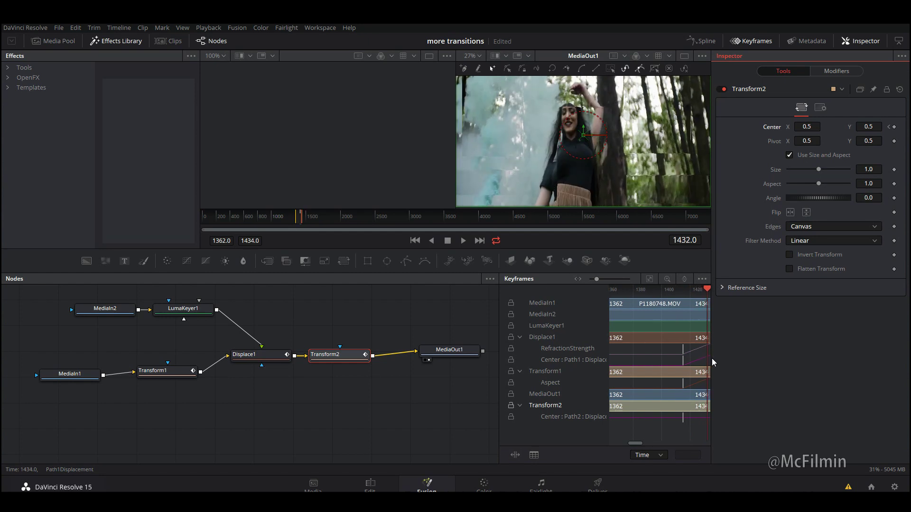
key(space)
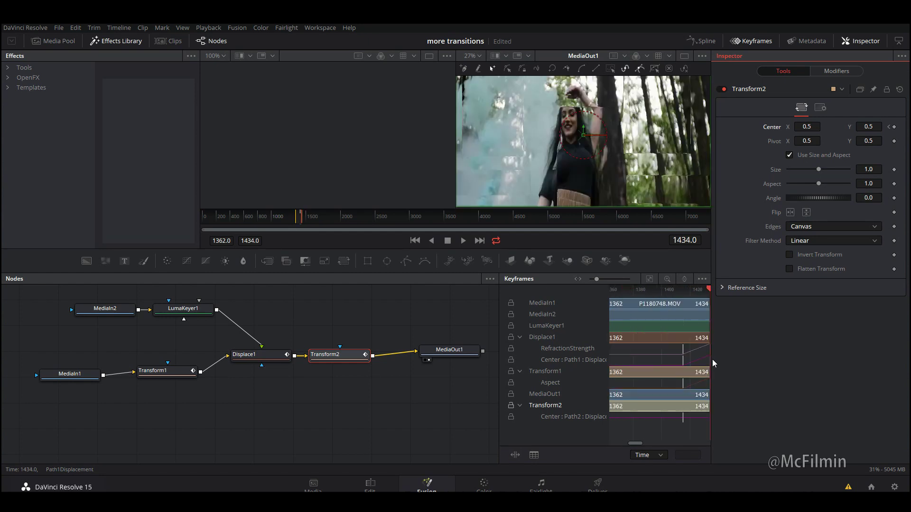
drag(870, 127, 848, 126)
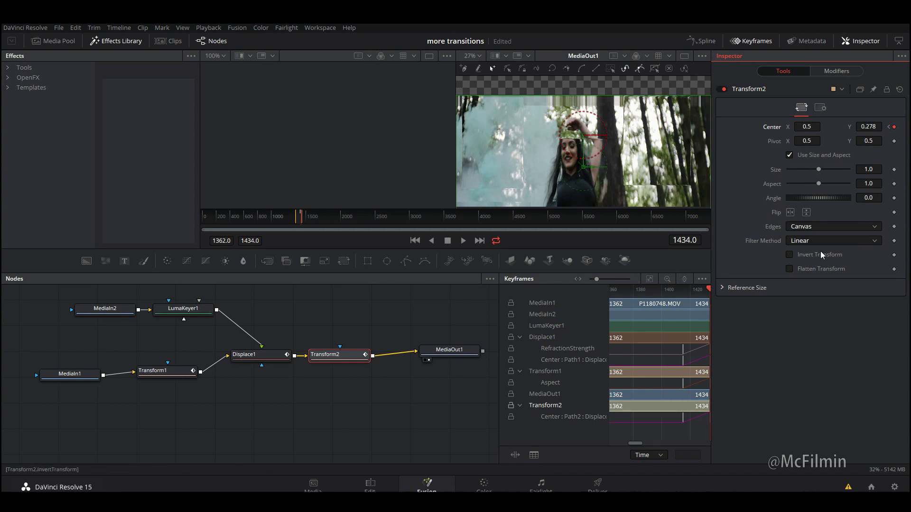
Step: Try the Mirror edge mode on Transform2, then set its Edges to Wrap
click(810, 230)
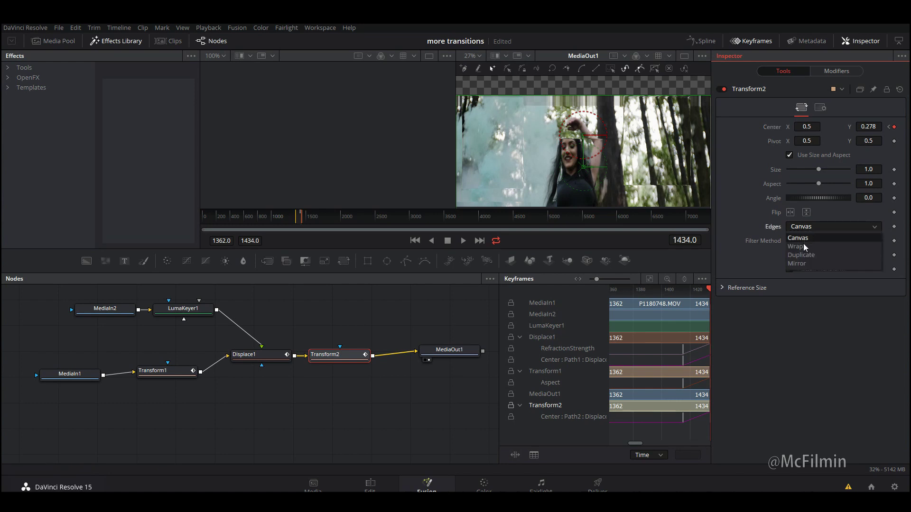
click(805, 246)
click(813, 229)
click(815, 265)
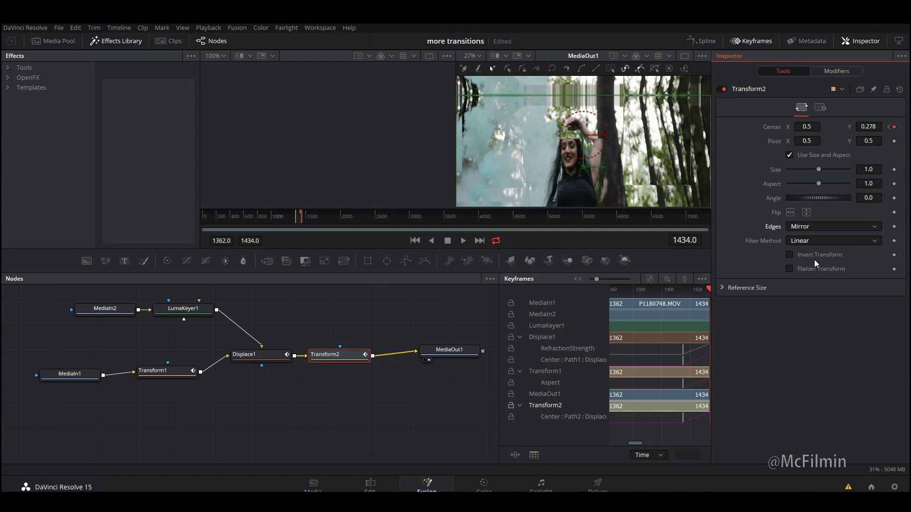
click(817, 226)
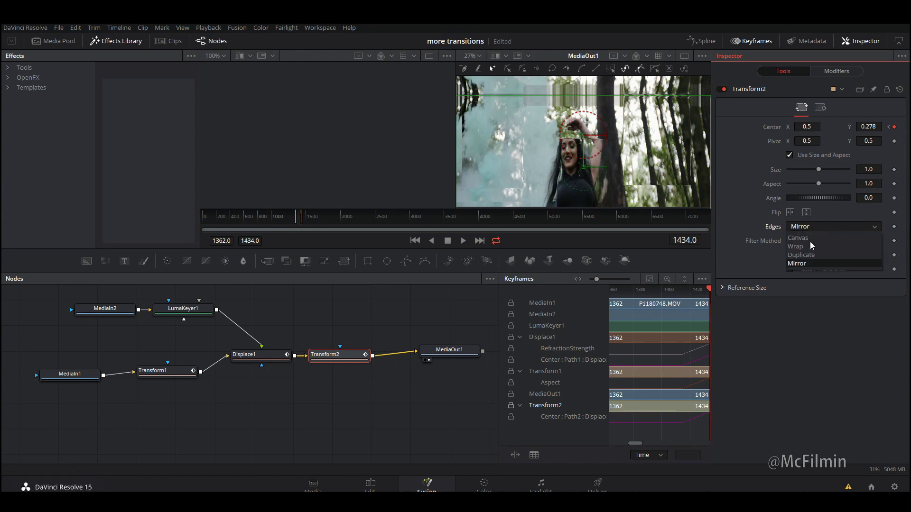
click(805, 247)
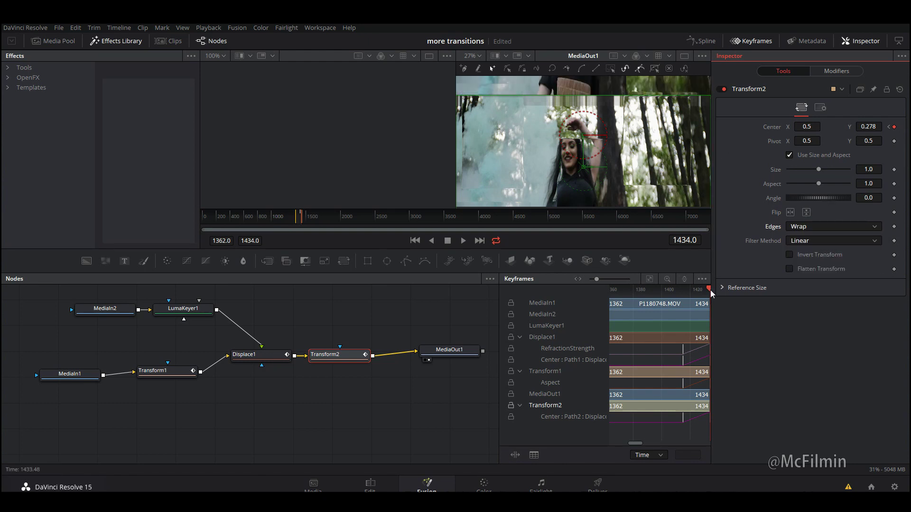
Step: Enable motion blur on Transform2 with Quality 10 and step back through the frames to frame 1416 to check it
click(821, 107)
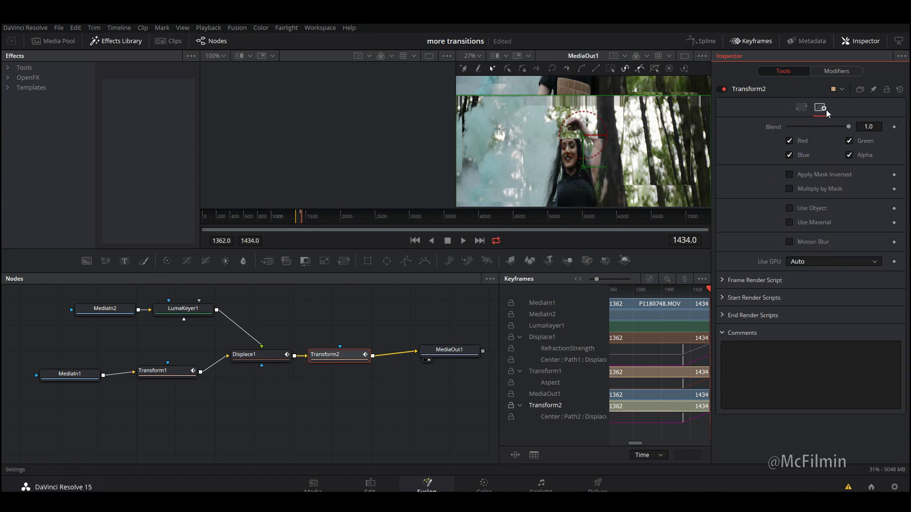
click(790, 243)
drag(819, 257, 868, 257)
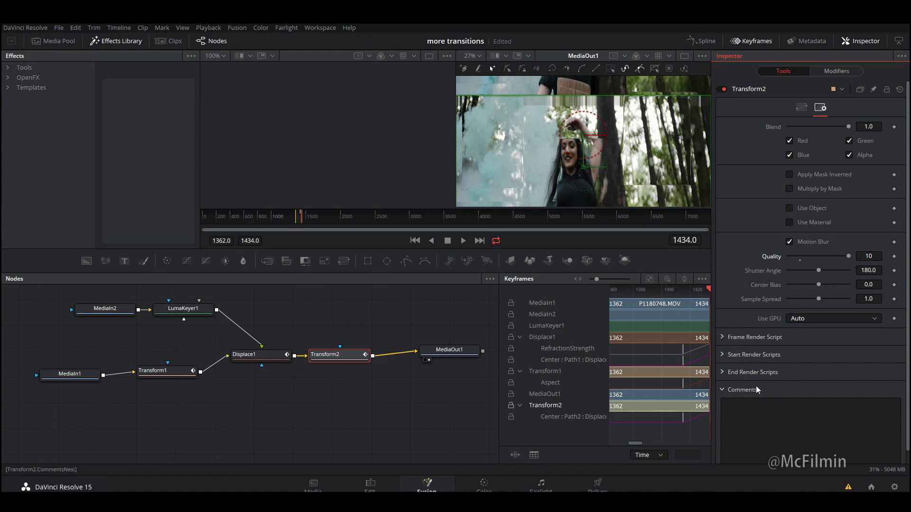
key(Left)
key(Left)
key(Left)
key(Left)
key(Left)
key(Left)
key(Left)
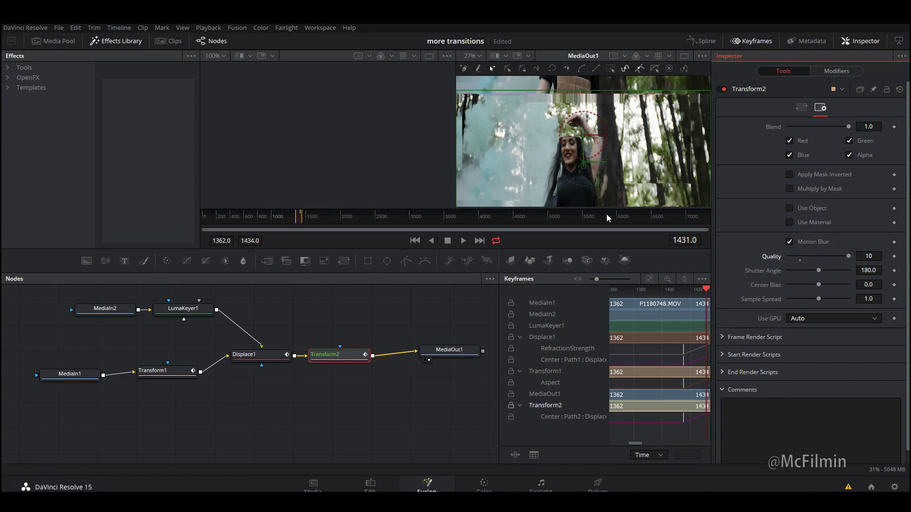
key(Left)
key(Left)
key(Left)
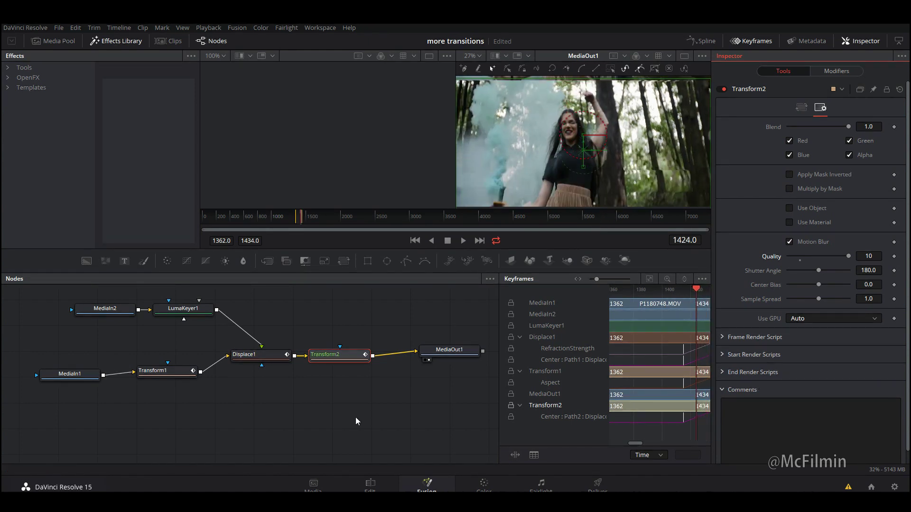
click(684, 291)
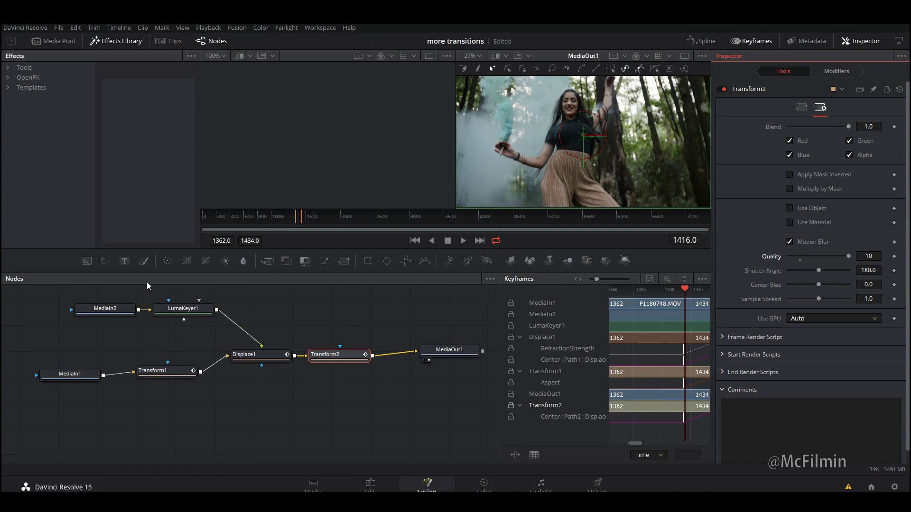
Step: Reuse the LumaKeyer, Displace and Transform node setup in the second clip's composition and stay on its first frame, 914
drag(90, 294, 385, 337)
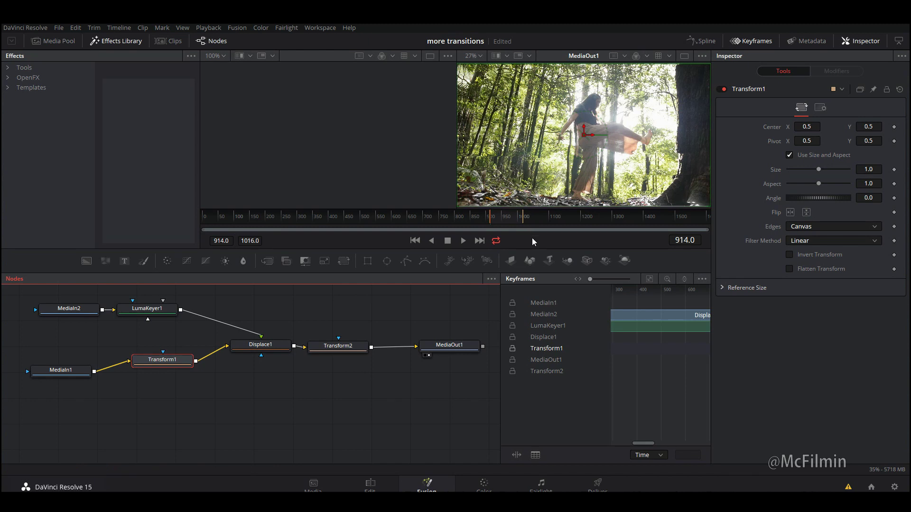
key(Left)
key(Right)
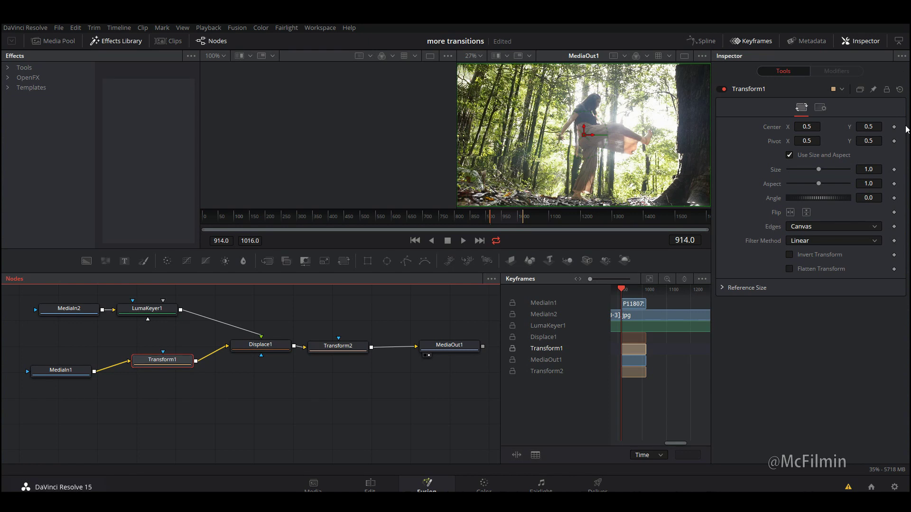
Step: Set the second clip's Transform1 Pivot Y to 0.0 and keyframe its Aspect at 1.51 on frame 914
drag(875, 142, 645, 151)
drag(835, 141, 830, 141)
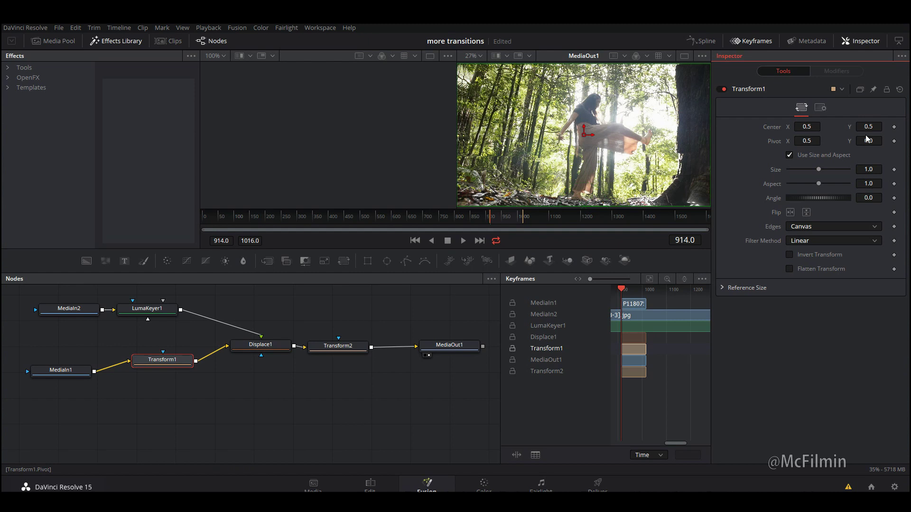
click(895, 184)
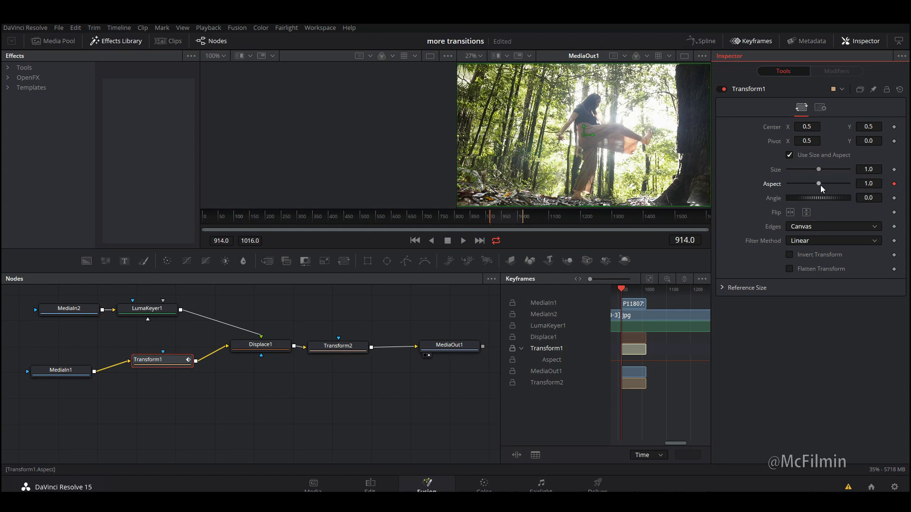
drag(821, 186, 825, 185)
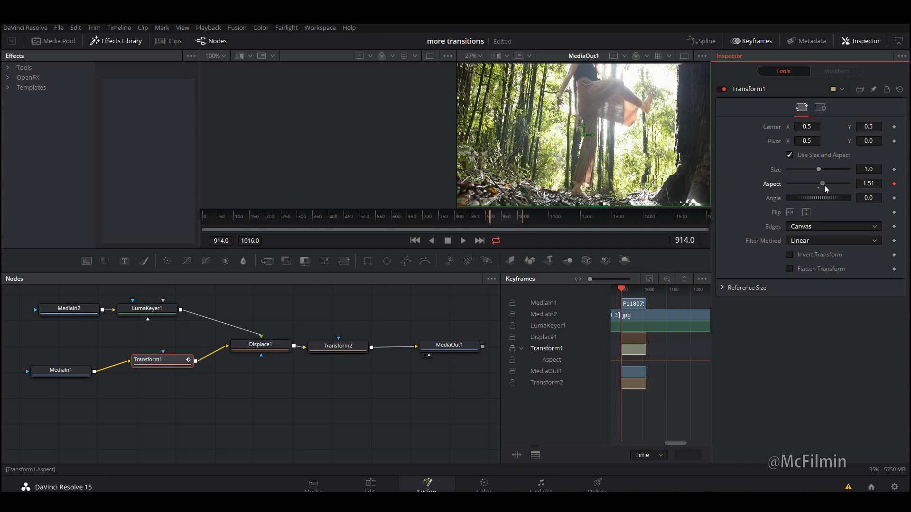
Step: Move forward to frame 937 and reset Transform1's Aspect to 1.0 as a second keyframe
key(Right)
key(Right)
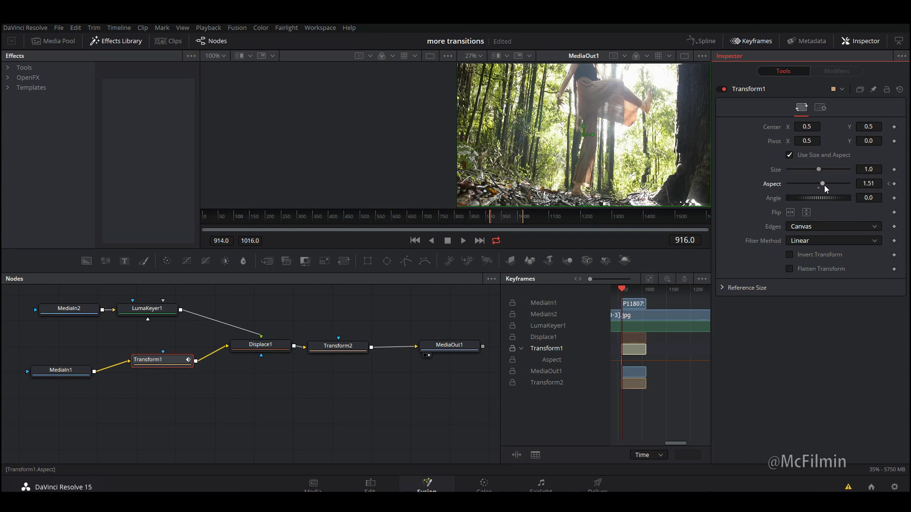
key(space)
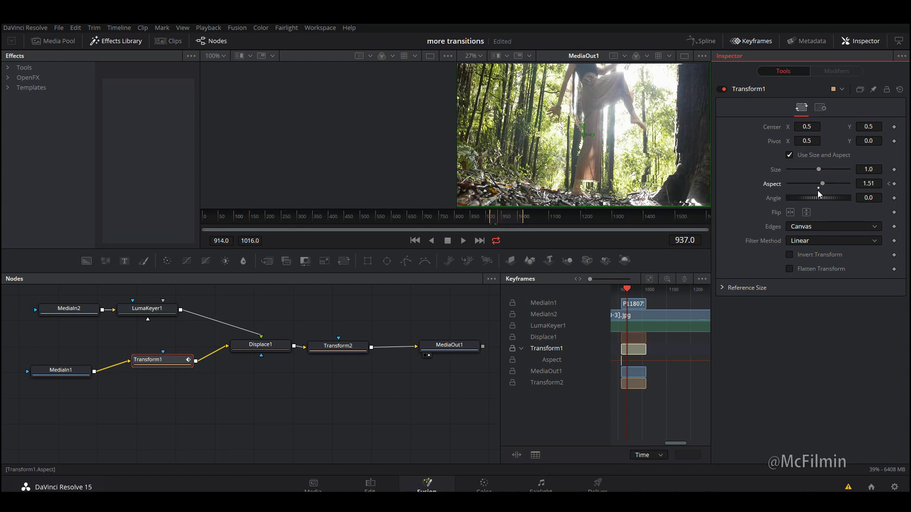
click(818, 190)
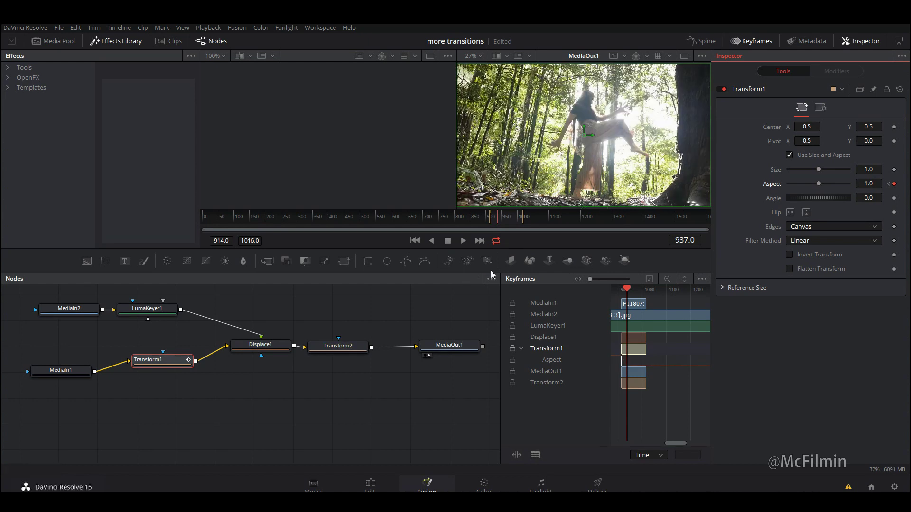
Step: Add keyframes for Displace1's Center and Refraction Strength on the second clip's first frame, 914
click(260, 349)
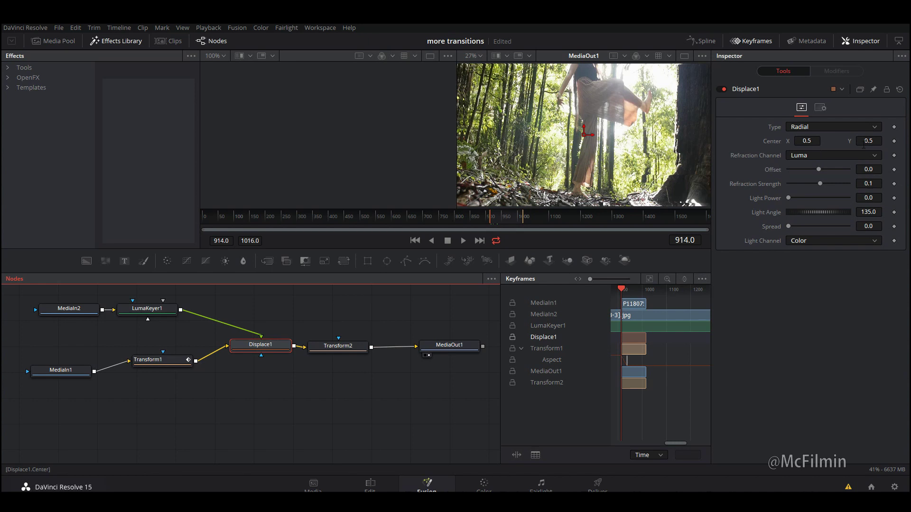
click(895, 142)
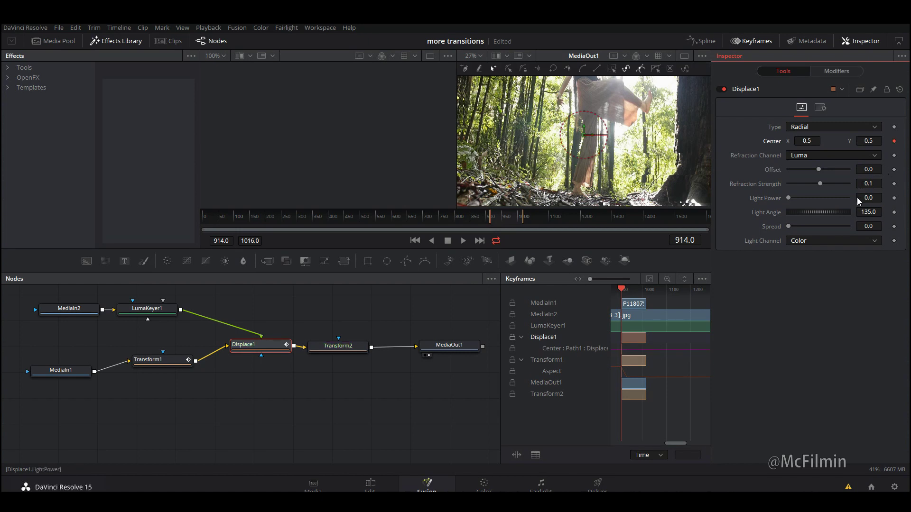
click(895, 184)
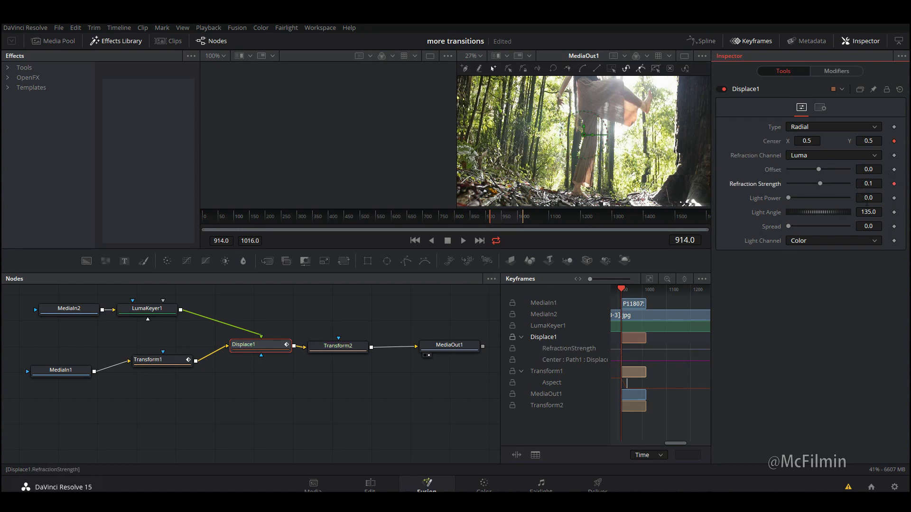
Step: Set Displace1's Center Y to -0.459 and its Refraction Strength to 0.22 on frame 914
drag(584, 127, 586, 186)
drag(868, 141, 801, 141)
drag(868, 141, 887, 141)
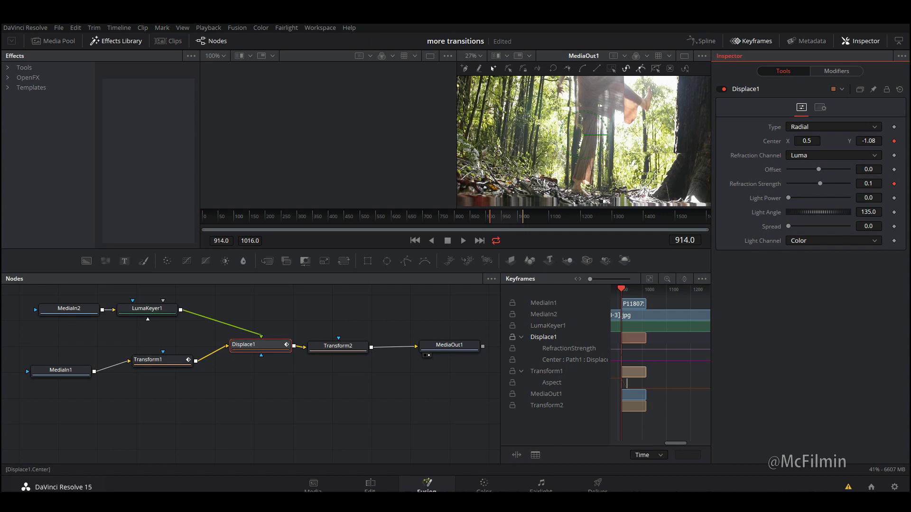
drag(869, 141, 860, 141)
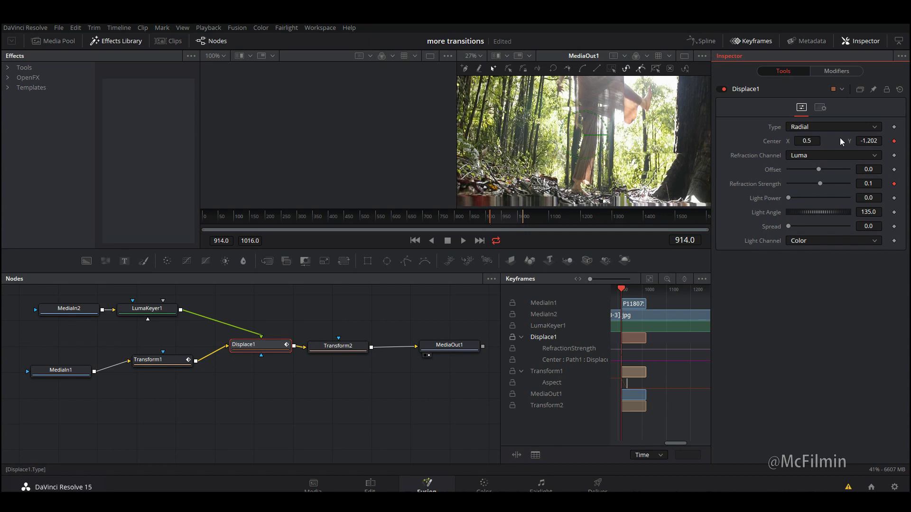
click(822, 188)
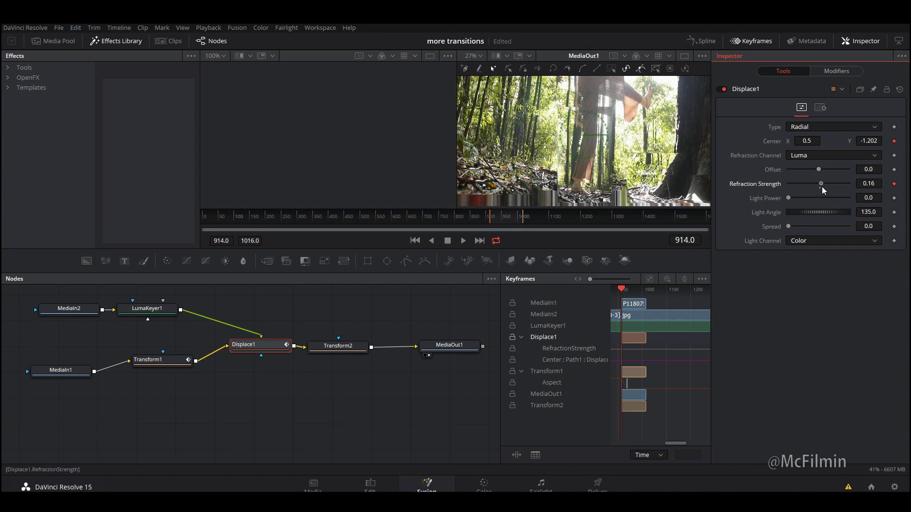
click(822, 187)
mouse_move(869, 141)
mouse_down()
mouse_move(906, 141)
mouse_move(887, 141)
mouse_up()
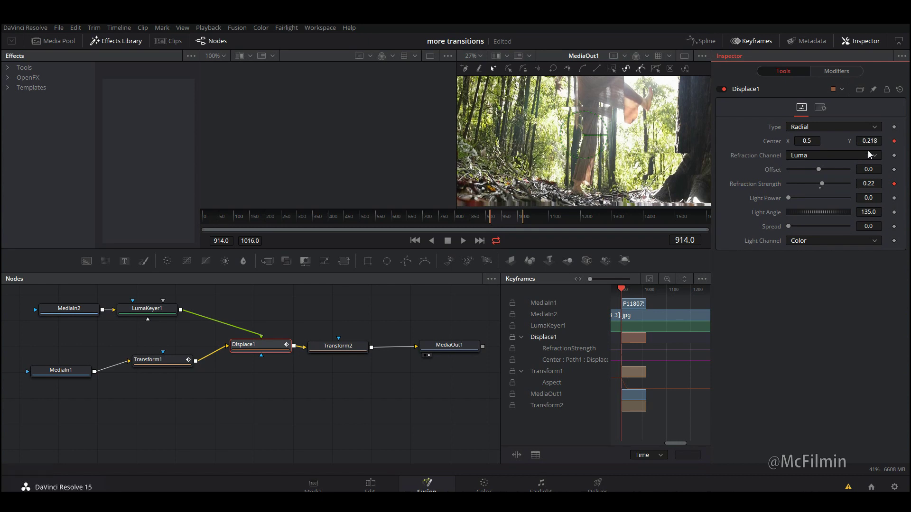
drag(873, 141, 865, 141)
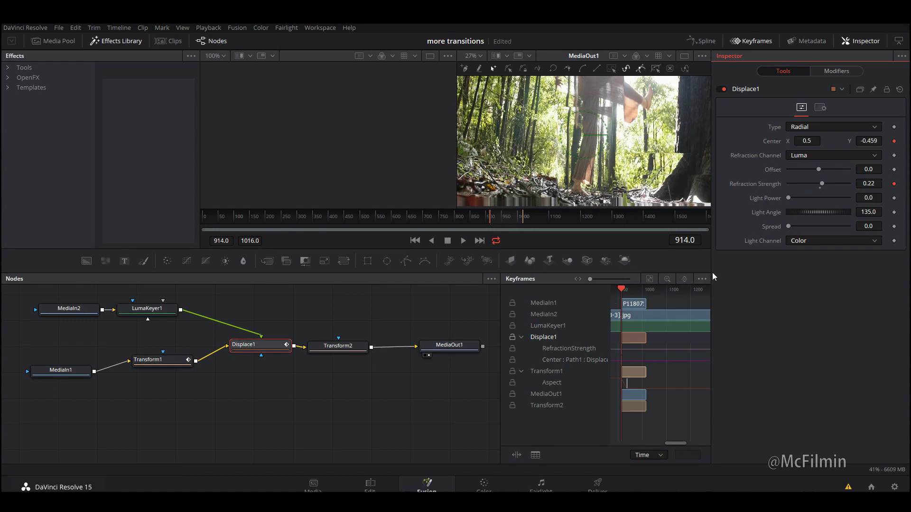
Step: Move forward to frame 937, matching the Aspect keyframe, and set Displace1's Refraction Strength to 0.0 there
key(Right)
key(Right)
key(Right)
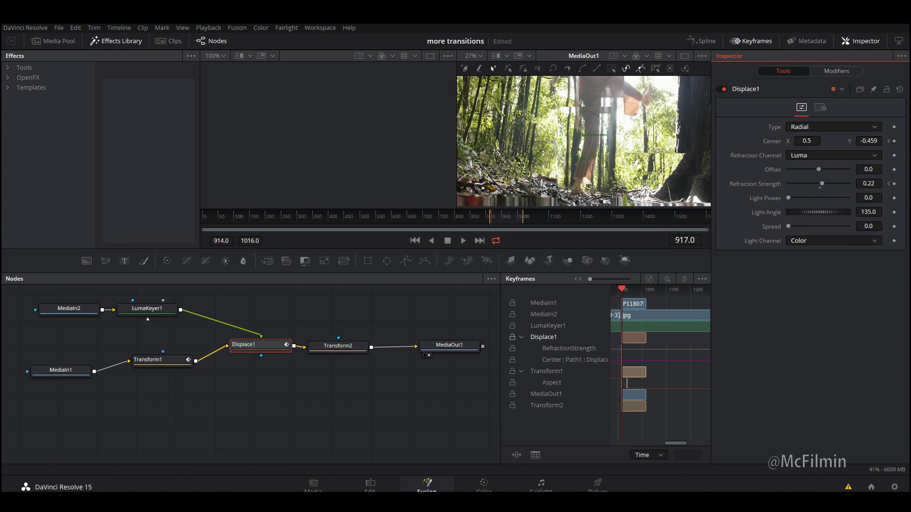
drag(630, 364, 619, 396)
key(Right)
key(Right)
key(Right)
key(Right)
key(Right)
key(Right)
key(Right)
key(Right)
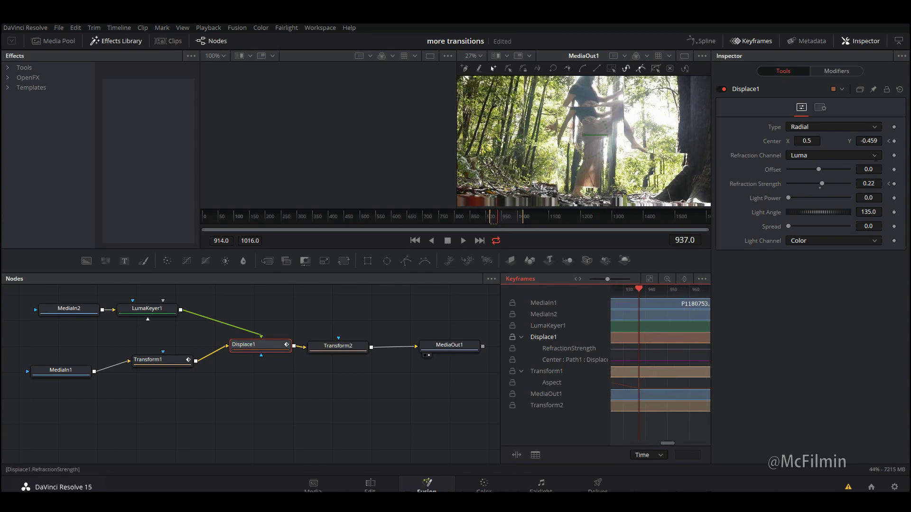
click(874, 184)
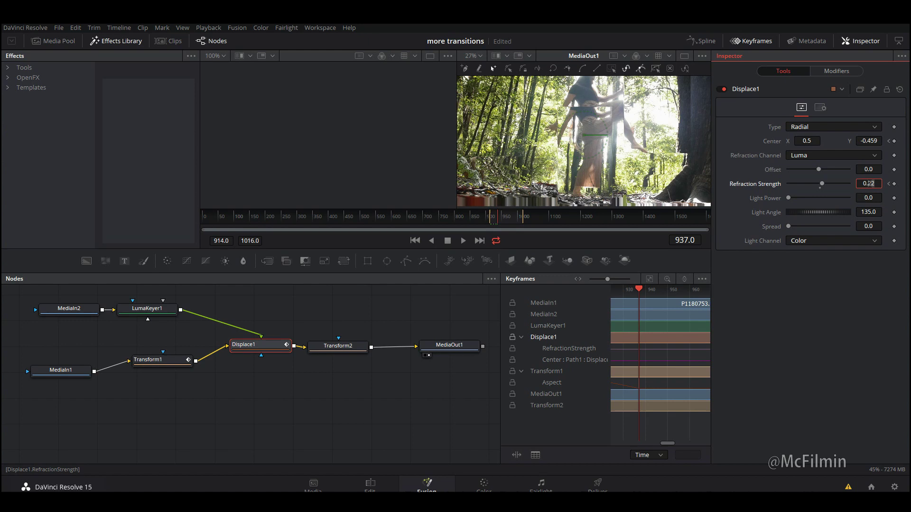
text(0)
key(Return)
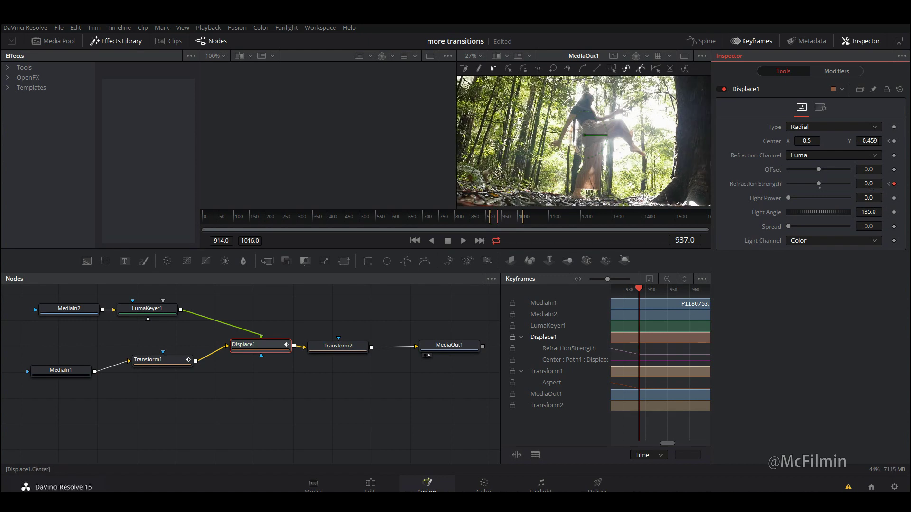
Step: Set Displace1's Center Y to 0.5 on frame 937
click(877, 141)
text(0.5)
key(Return)
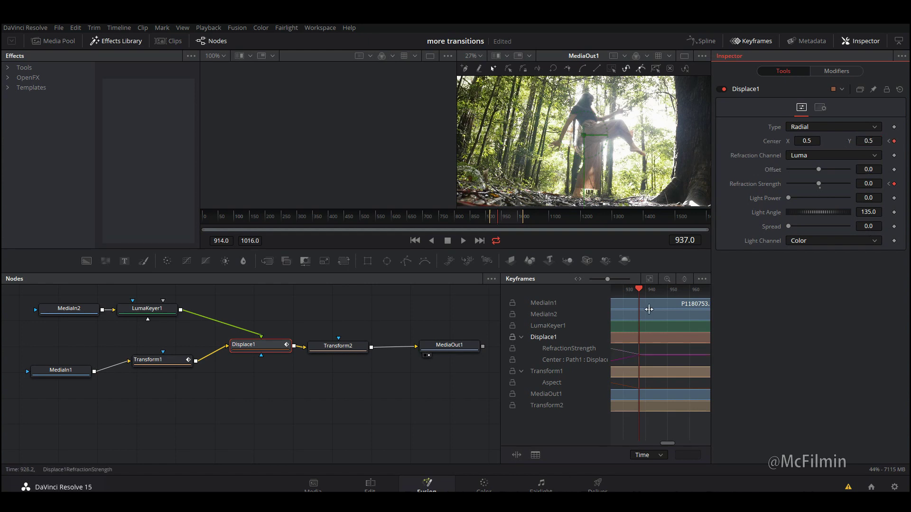
Step: Return to frame 914 and lower Displace1's Center Y further on that keyframe
drag(639, 290, 608, 293)
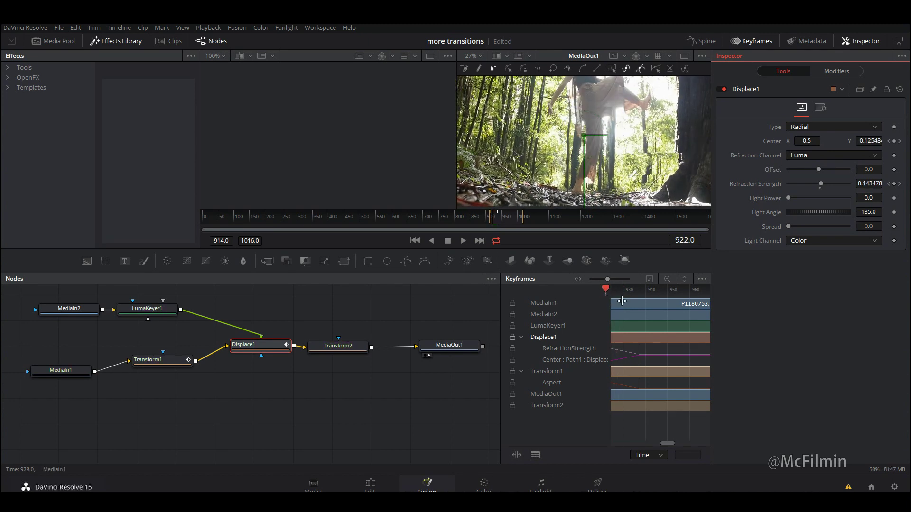
key(Left)
key(Left)
key(Left)
key(Left)
key(Left)
key(Left)
key(Left)
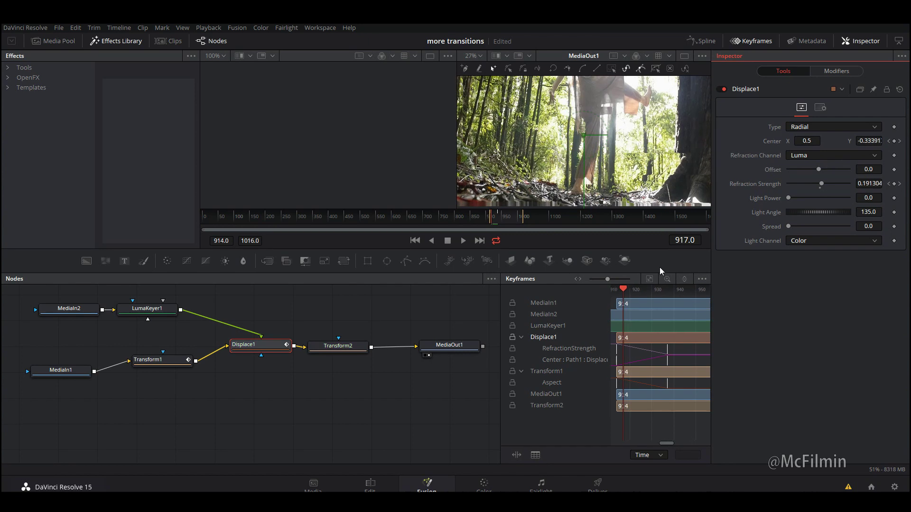
key(Left)
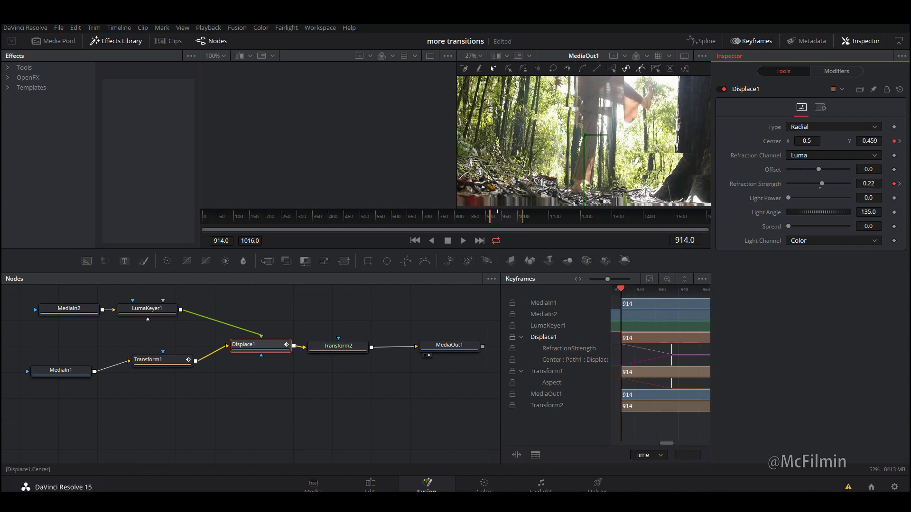
drag(869, 141, 798, 141)
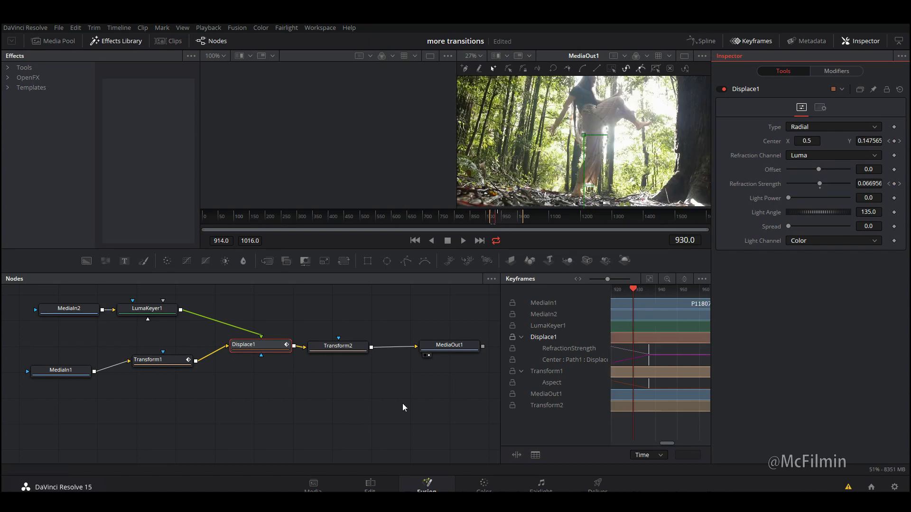
Step: Keyframe Transform2's Center on frame 914 with Center Y at 0.652
click(348, 351)
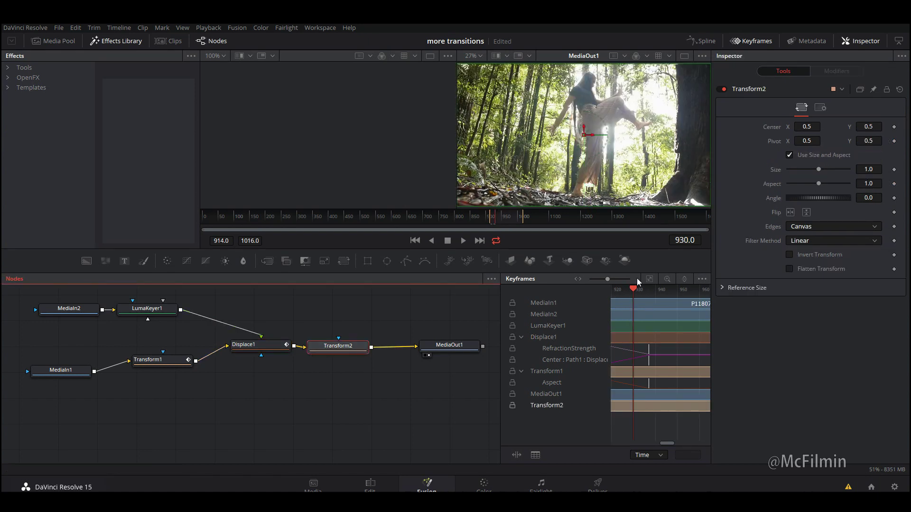
mouse_move(633, 290)
mouse_down()
mouse_move(614, 291)
mouse_move(624, 290)
mouse_up()
key(Left)
key(Left)
key(Left)
key(Left)
key(Left)
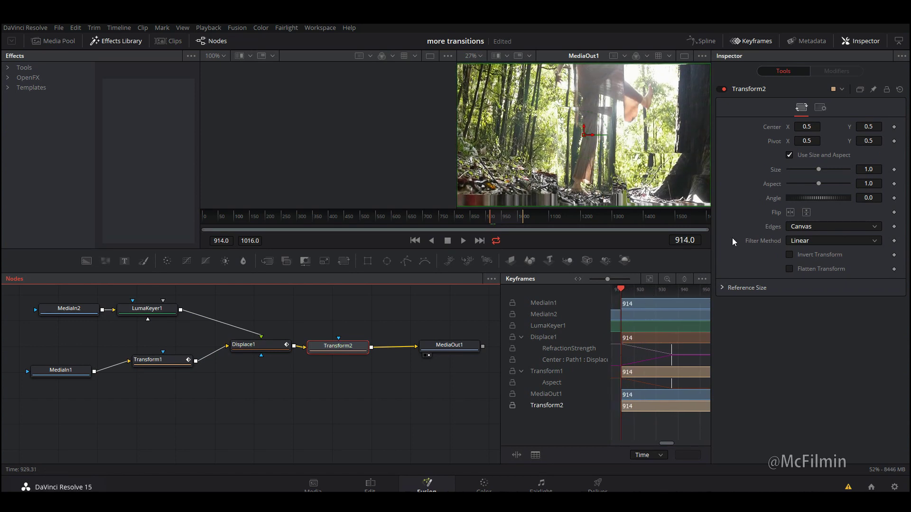
click(895, 127)
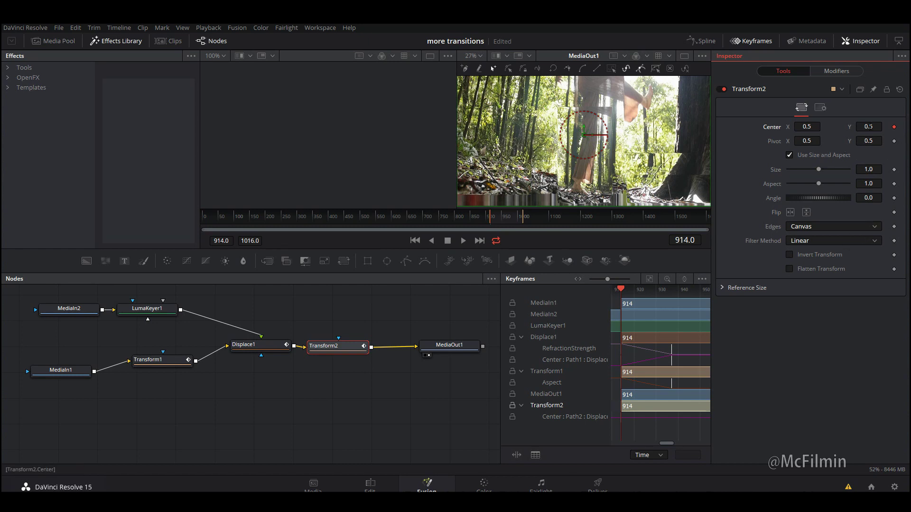
drag(867, 127, 894, 127)
Step: Move forward to frame 937 and set Transform2's Center Y back to 0.5
key(Right)
key(Right)
key(Right)
key(Right)
key(Right)
key(Right)
key(Right)
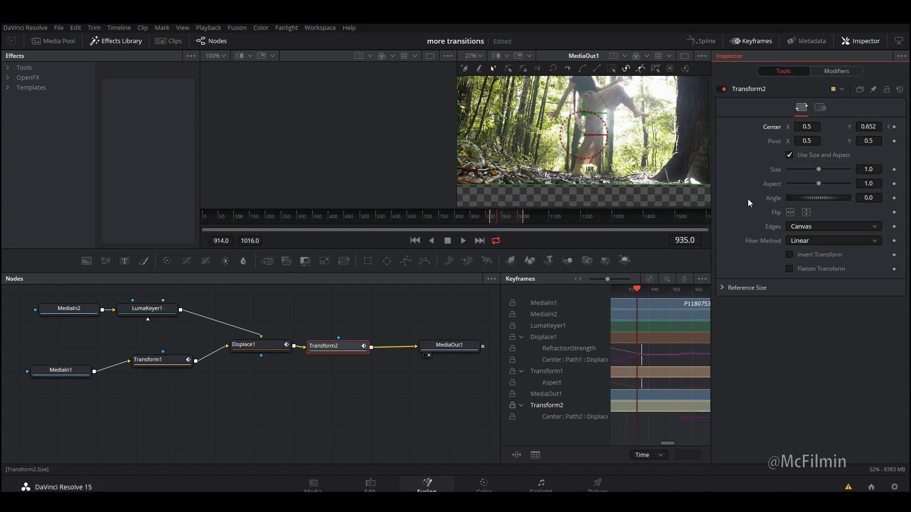
drag(876, 126, 848, 126)
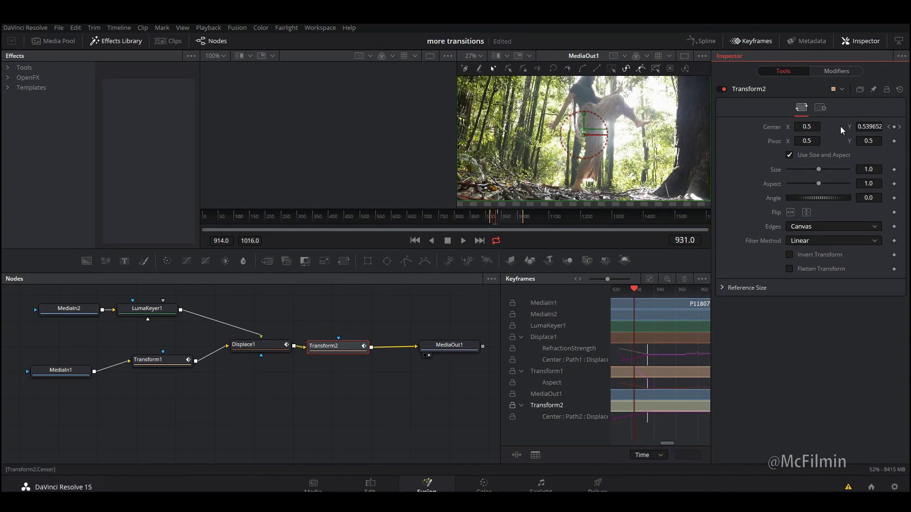
Step: Enable motion blur with Quality 10 on Transform2, set its Edges to Wrap, and check the result near frame 921
click(822, 111)
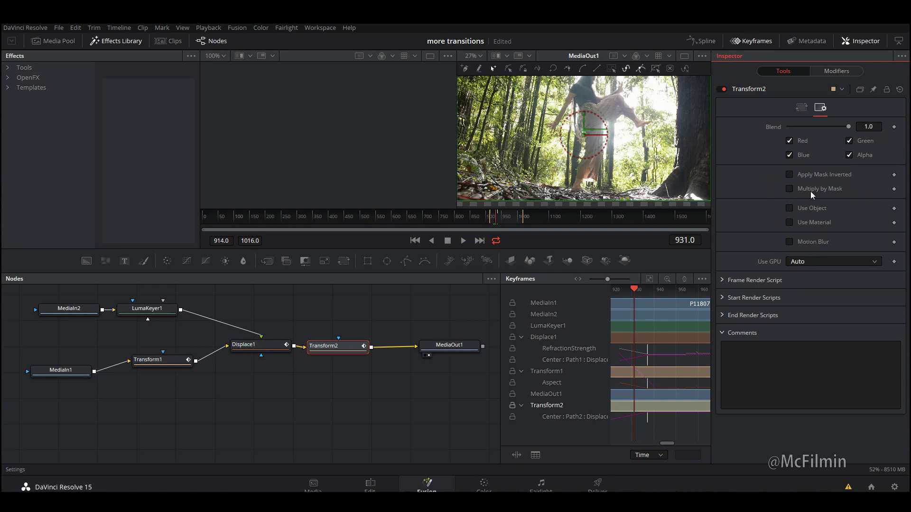
click(790, 240)
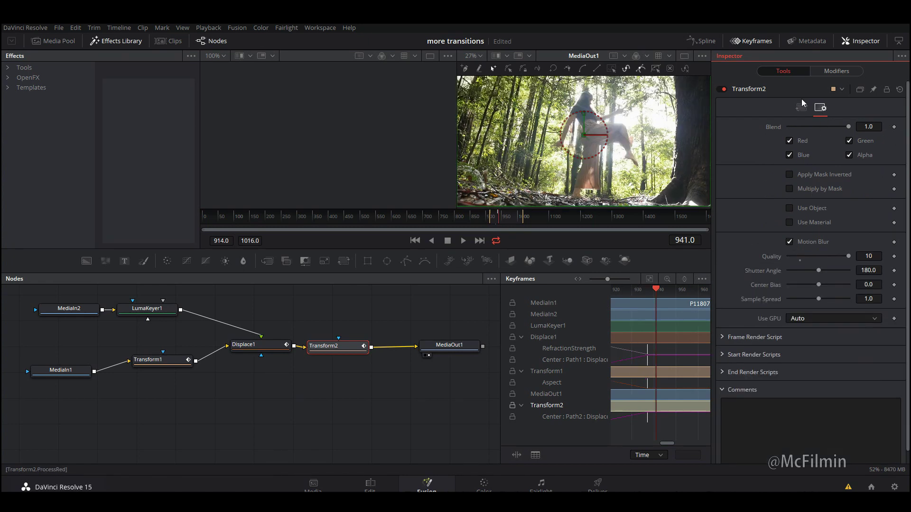
click(803, 108)
click(812, 235)
click(816, 248)
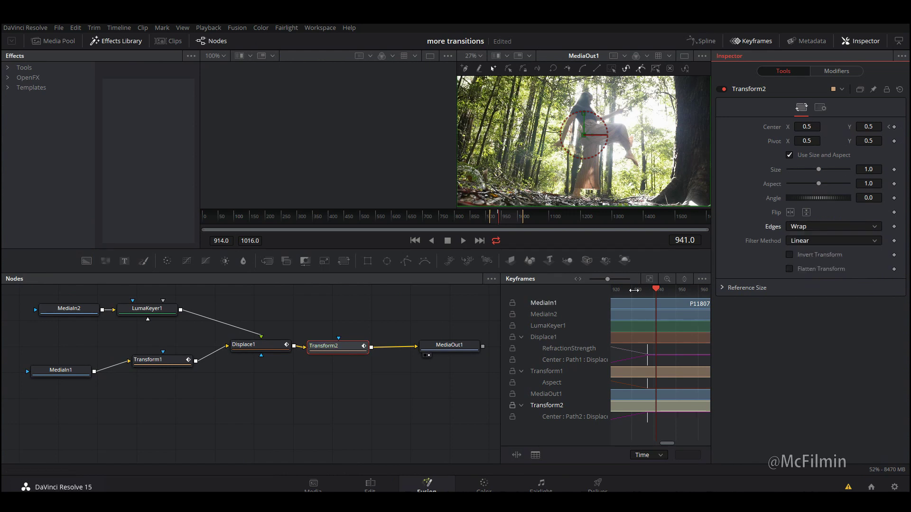
drag(655, 290, 625, 290)
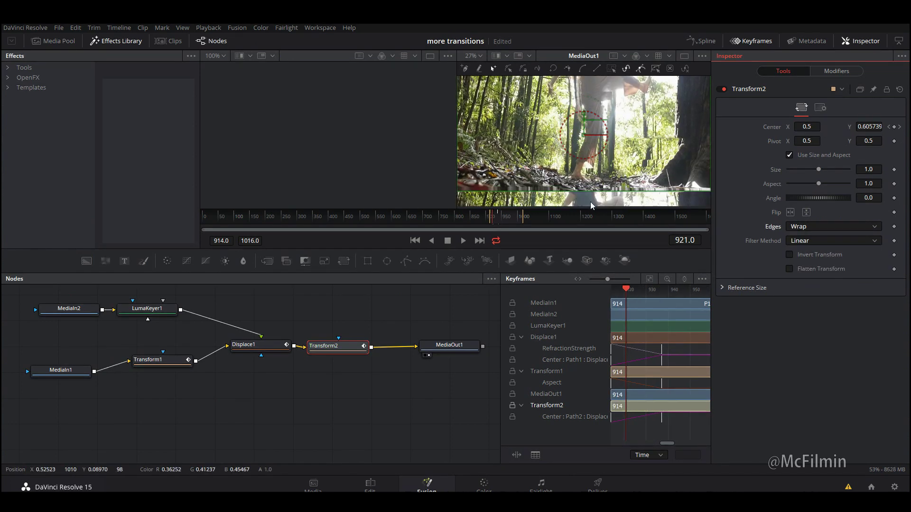
Step: Switch to the Edit page and review the transition across the cut between the two clips
click(370, 485)
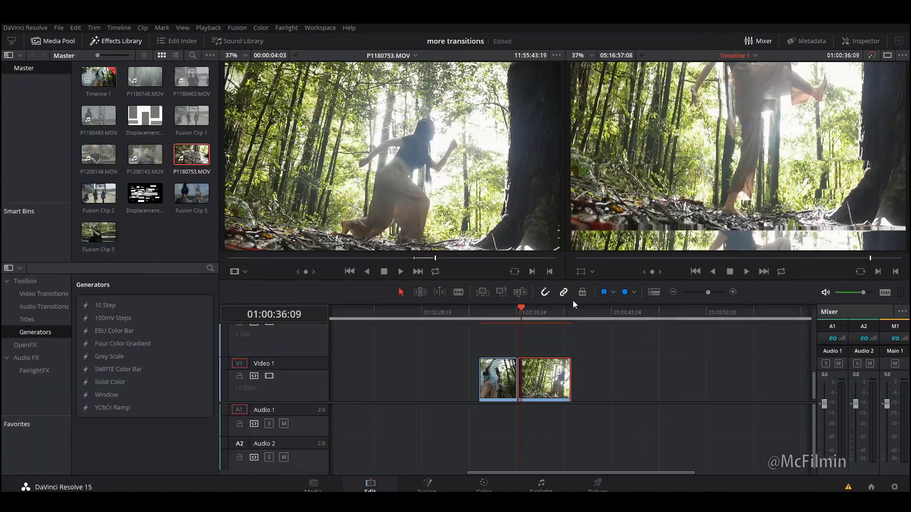
key(Right)
key(Right)
key(Right)
key(Right)
key(Right)
key(Right)
key(Right)
key(Right)
key(Right)
key(Right)
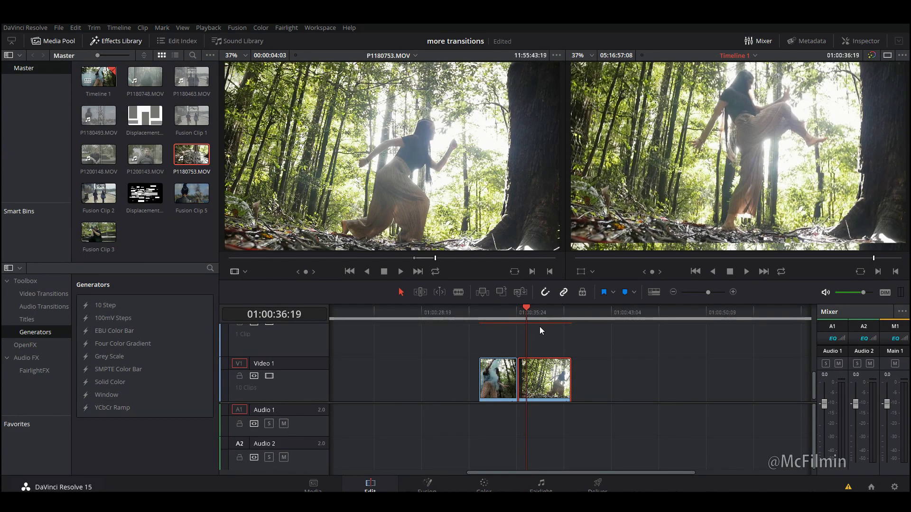
click(509, 312)
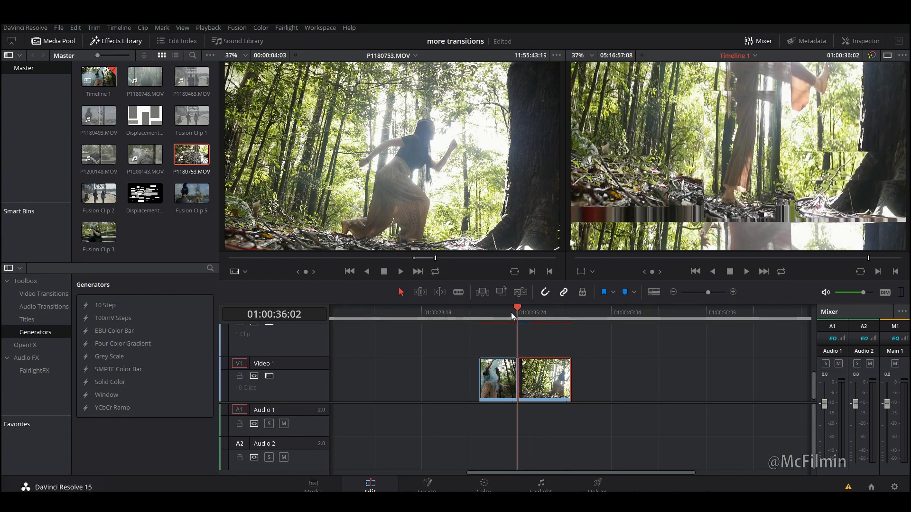
click(508, 312)
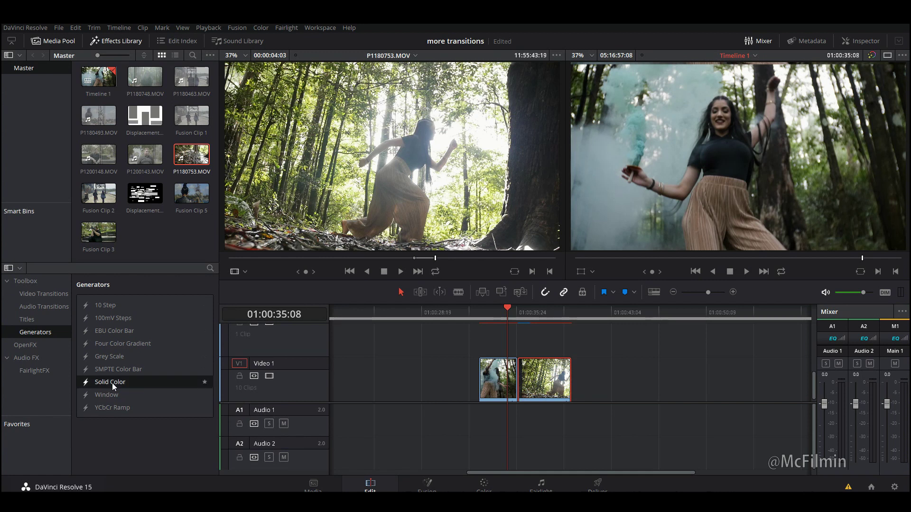
Step: Place a Solid Color generator on the track above the cut between the two forest clips and make it white (#ffffff)
drag(124, 385, 510, 342)
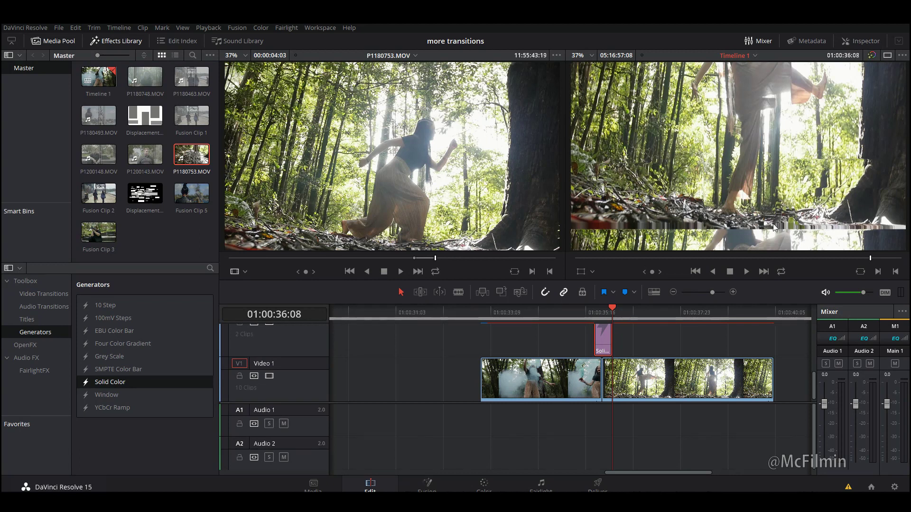
click(793, 105)
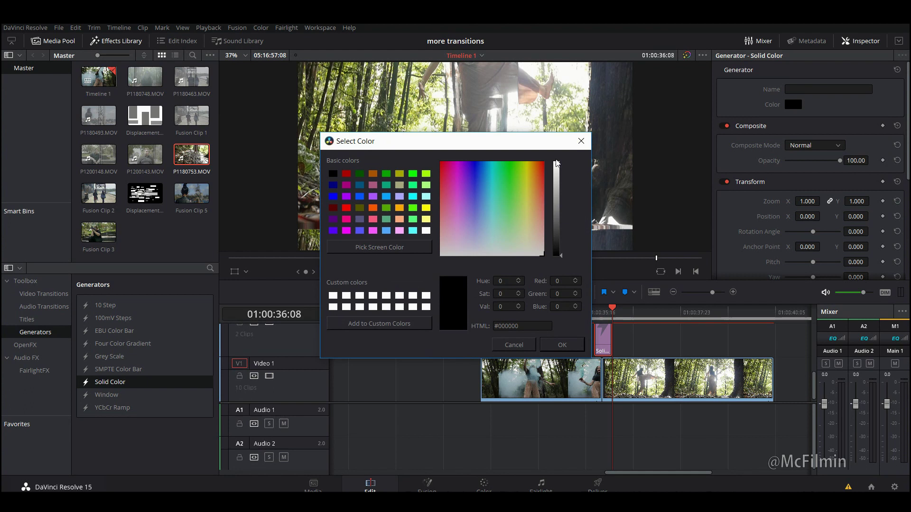
drag(569, 257, 564, 158)
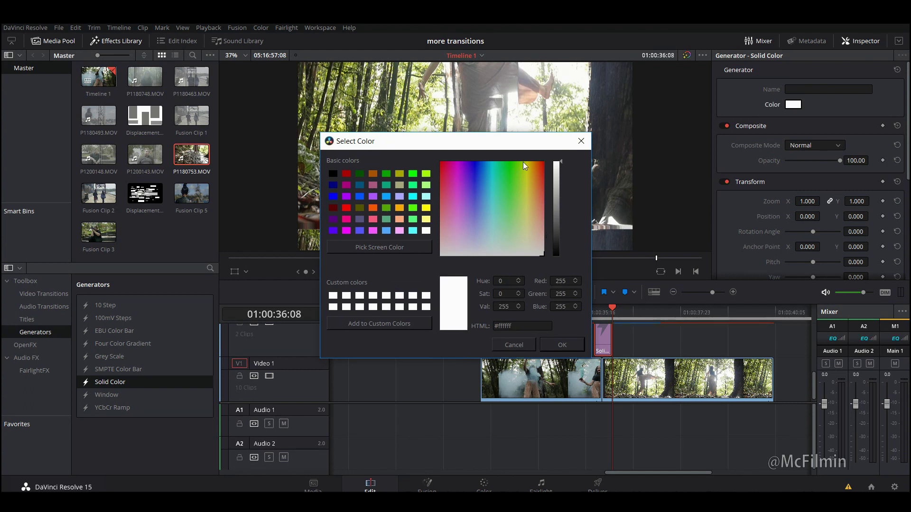
click(563, 345)
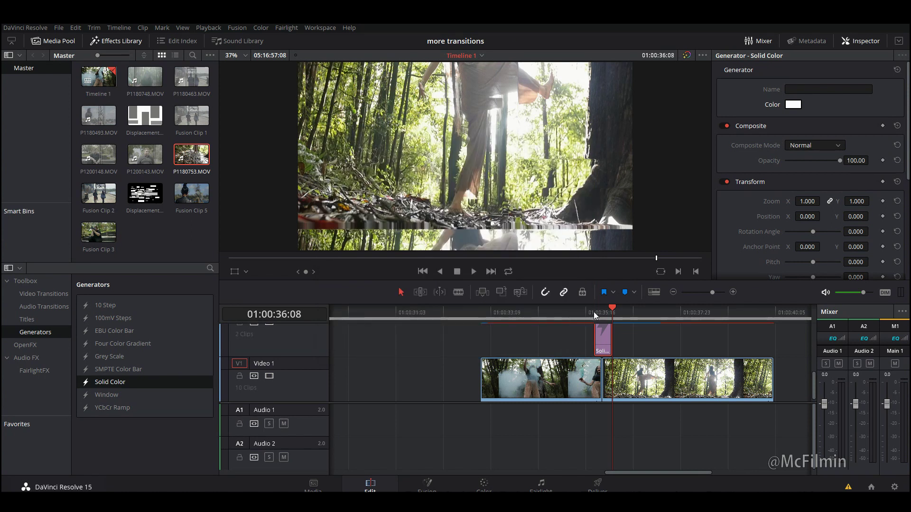
Step: At the generator's start (01:00:35:22), set its composite mode to Add and keyframe its Opacity at 0
click(594, 313)
click(813, 145)
click(802, 172)
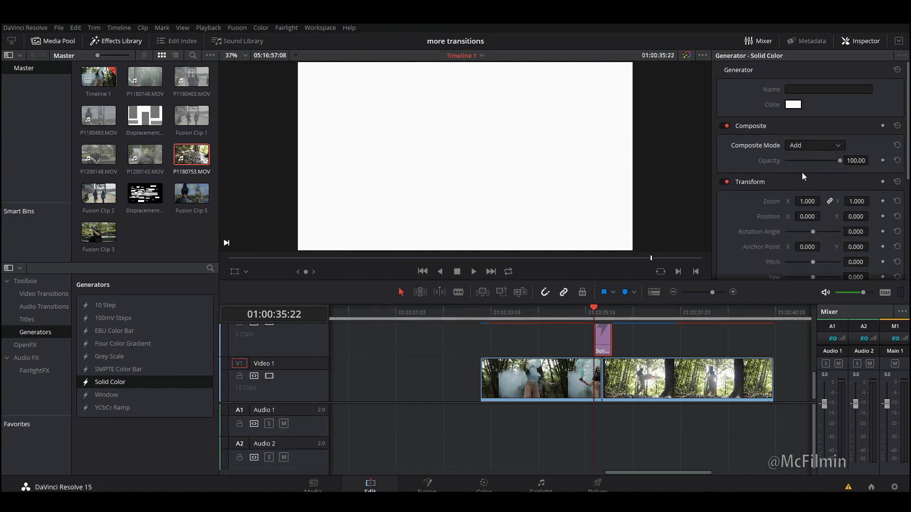
drag(832, 160, 785, 166)
click(883, 161)
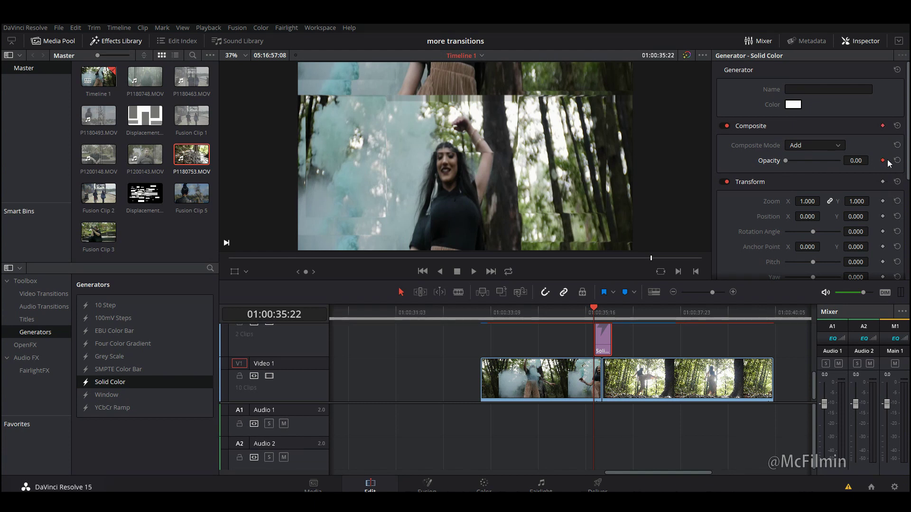
Step: Move forward to the cut at 01:00:36:02 and raise the generator's Opacity to about 66
key(Right)
key(Right)
key(Right)
key(Right)
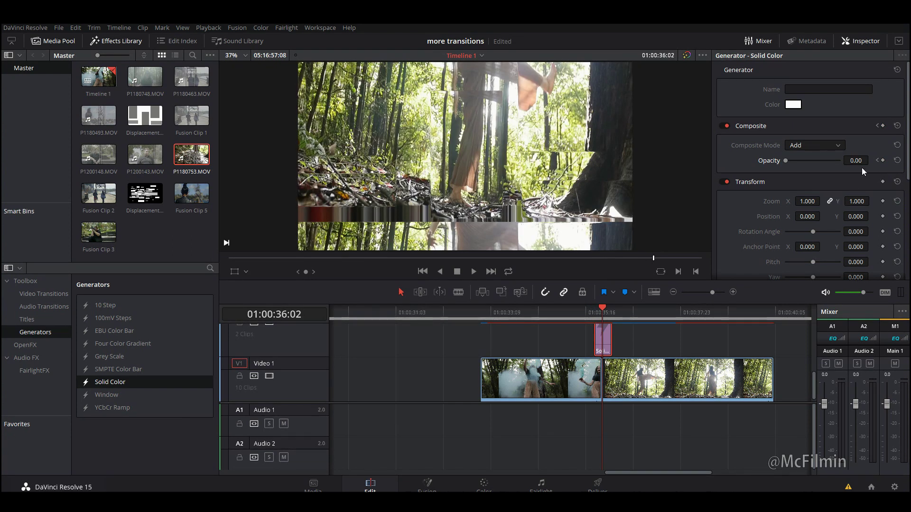
drag(785, 164, 821, 161)
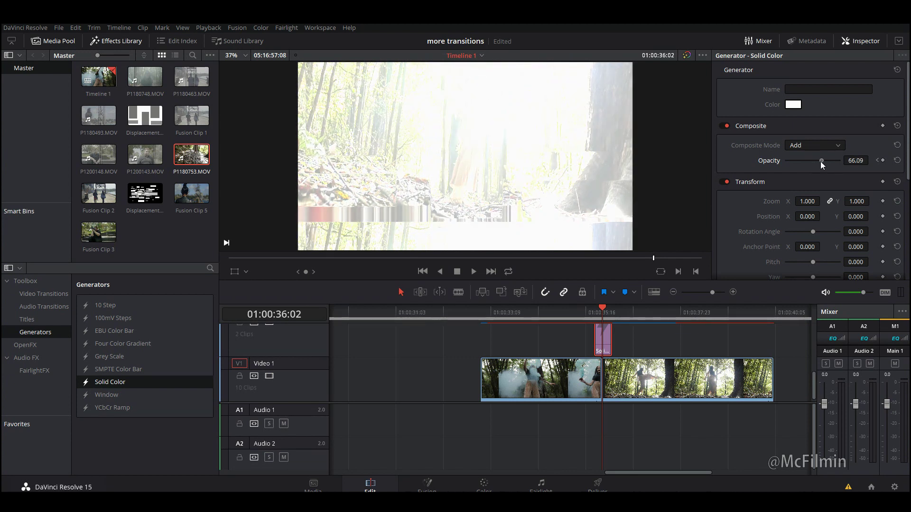
Step: Move to the generator's last frame at 01:00:36:07 and bring its Opacity back down to 0
key(Right)
key(Right)
key(Right)
key(Right)
key(Right)
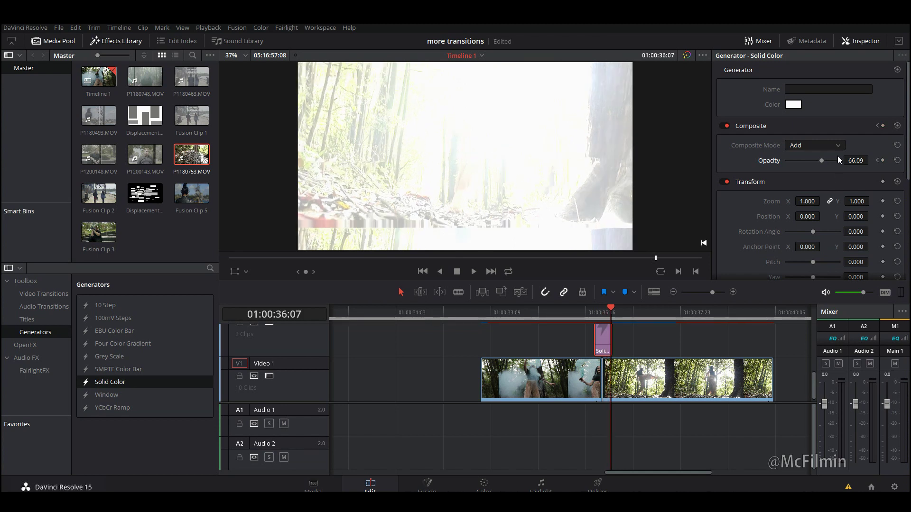
drag(821, 162, 763, 167)
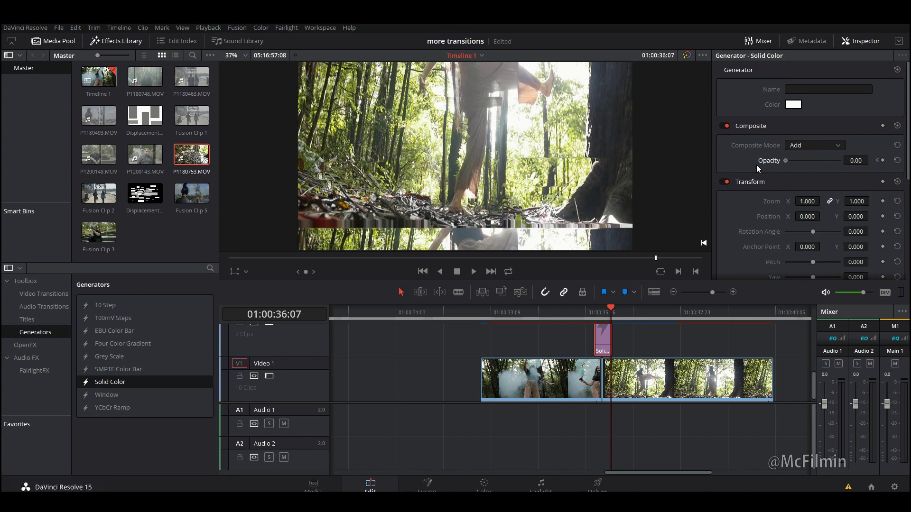
Step: Review the white flash over the cut frame by frame and in playback
drag(593, 309, 601, 310)
key(Right)
key(Right)
key(Right)
key(Right)
key(Right)
key(Right)
key(Right)
key(Right)
key(Right)
key(Right)
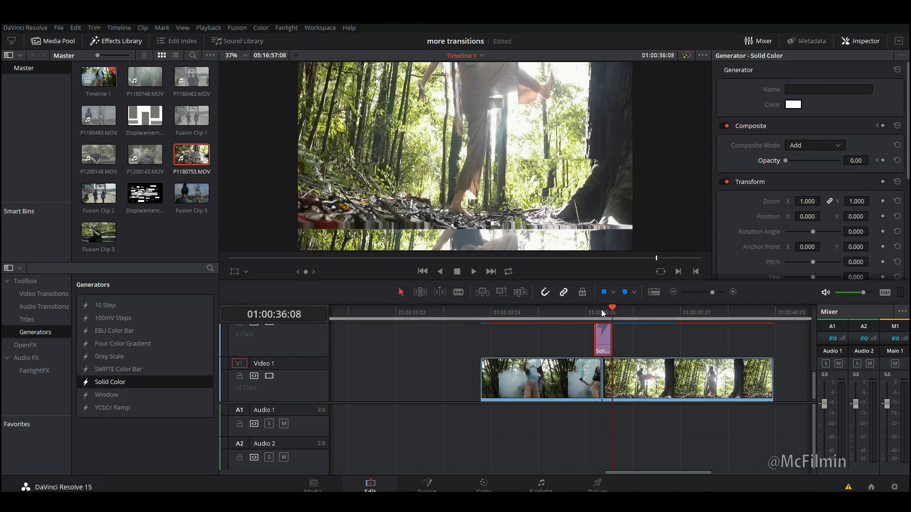
key(space)
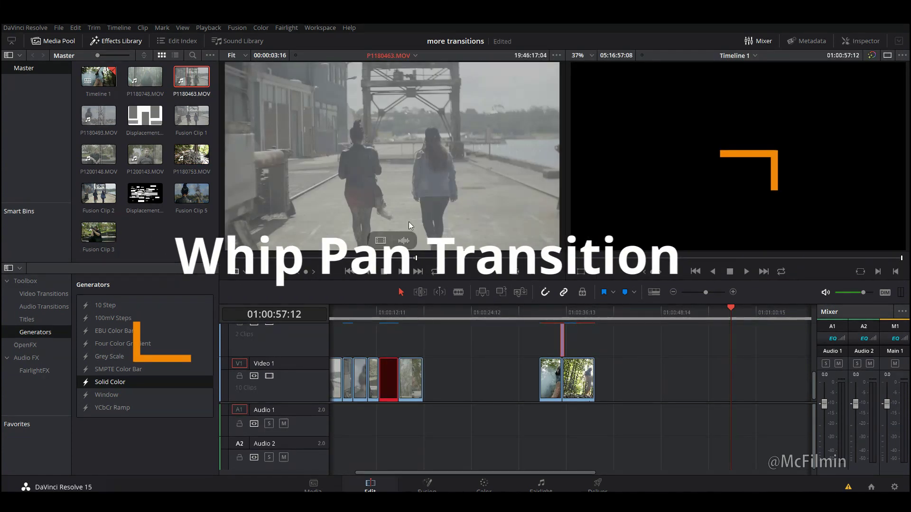
Step: Place the video of P1180463.MOV and P1180493.MOV back to back on Video 1 after the existing clips and play them
drag(382, 244, 733, 380)
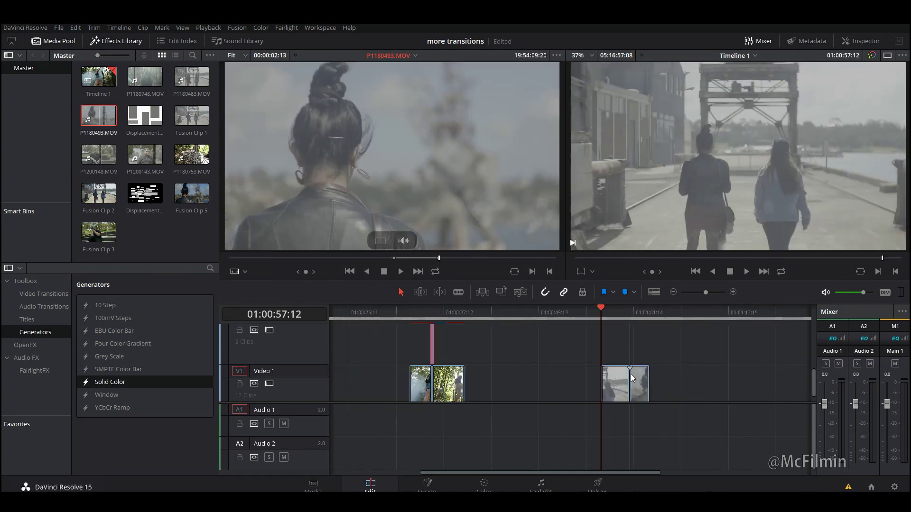
click(610, 310)
key(space)
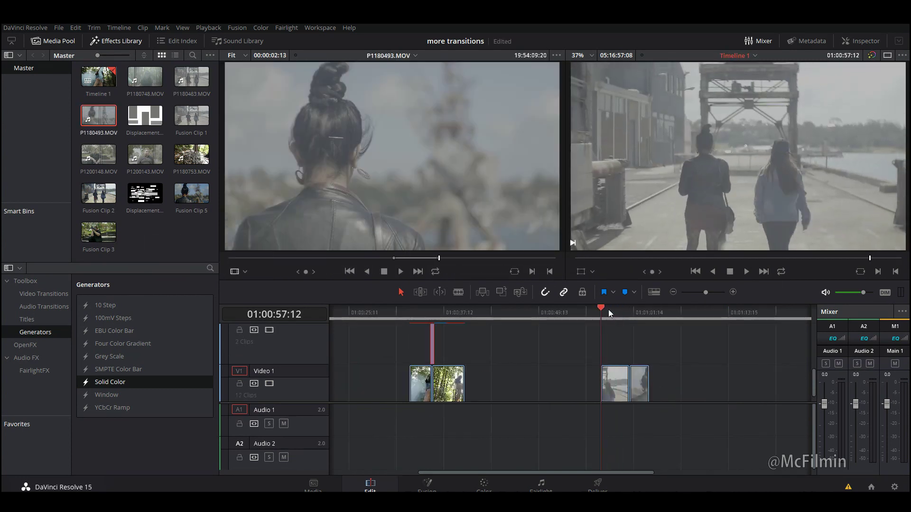
key(space)
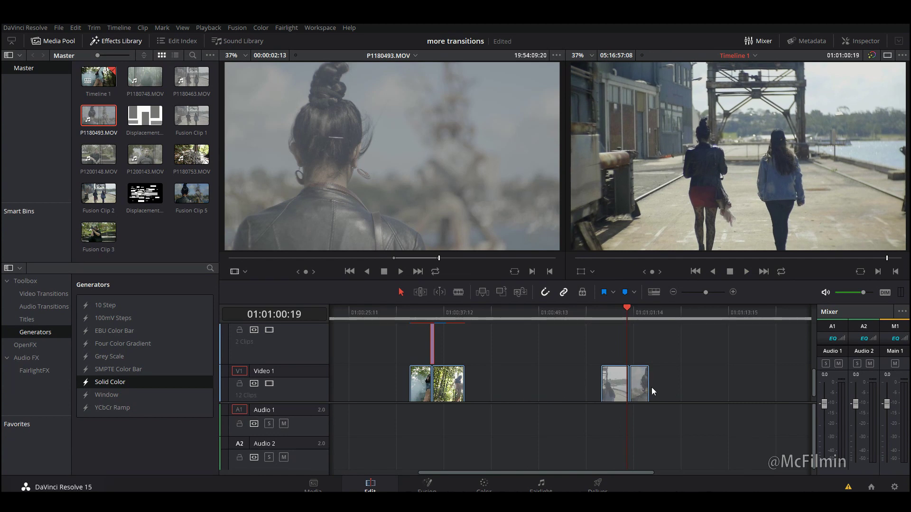
Step: Split the first clip shortly before the cut and the second clip at 01:01:01:22
scroll(644, 378, up, 4)
drag(559, 310, 650, 322)
key(b)
click(553, 381)
click(645, 316)
click(645, 379)
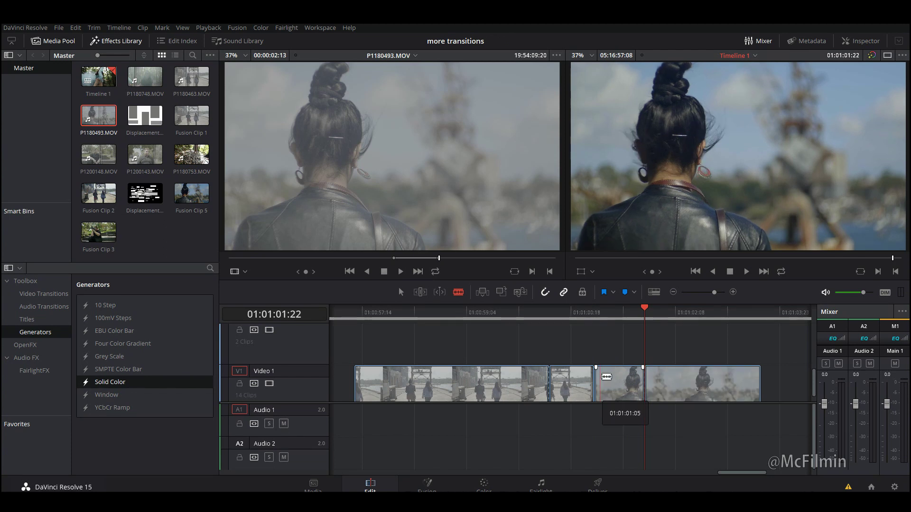
Step: Combine the two short pieces on either side of the cut into a new Fusion clip
key(a)
drag(574, 351, 623, 397)
right_click(612, 379)
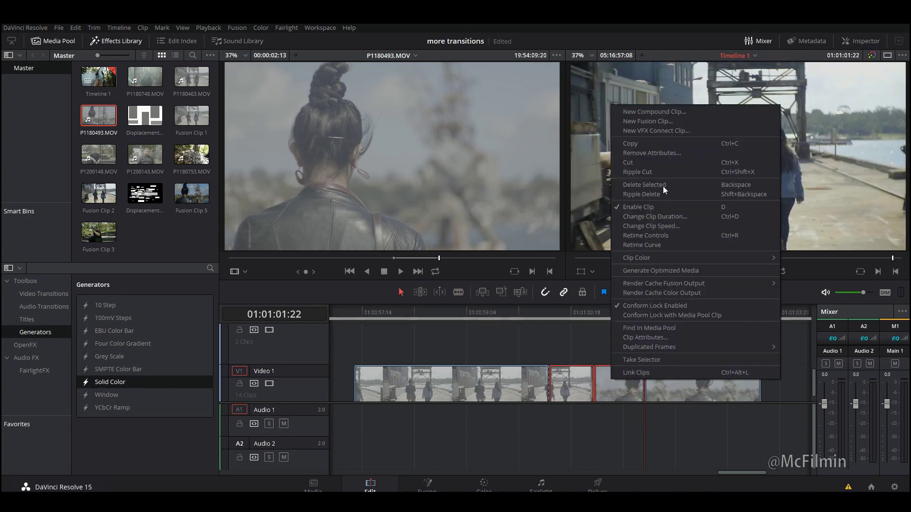
click(658, 123)
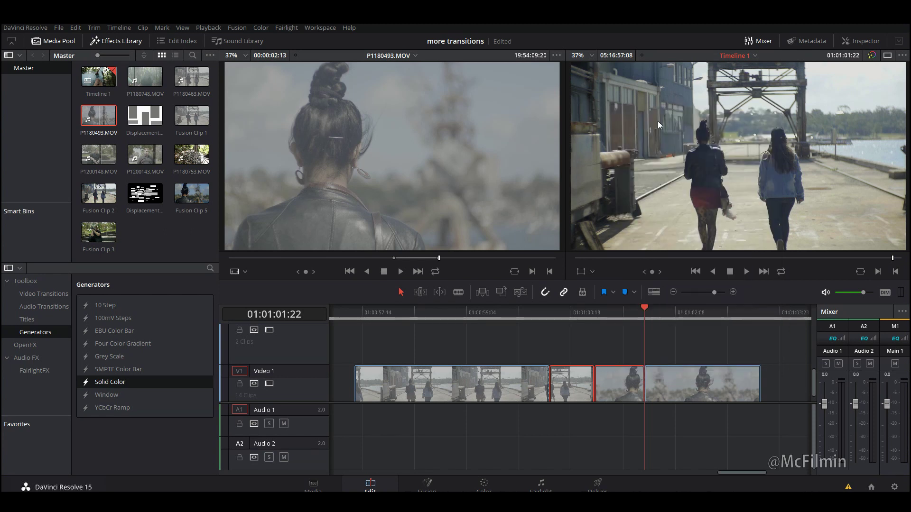
Step: Open the new Fusion clip on the Fusion page and insert a Transform node between MediaIn1 and MediaOut1
click(574, 313)
mouse_move(574, 314)
mouse_down()
mouse_move(618, 310)
mouse_move(576, 314)
mouse_up()
key(shift+5)
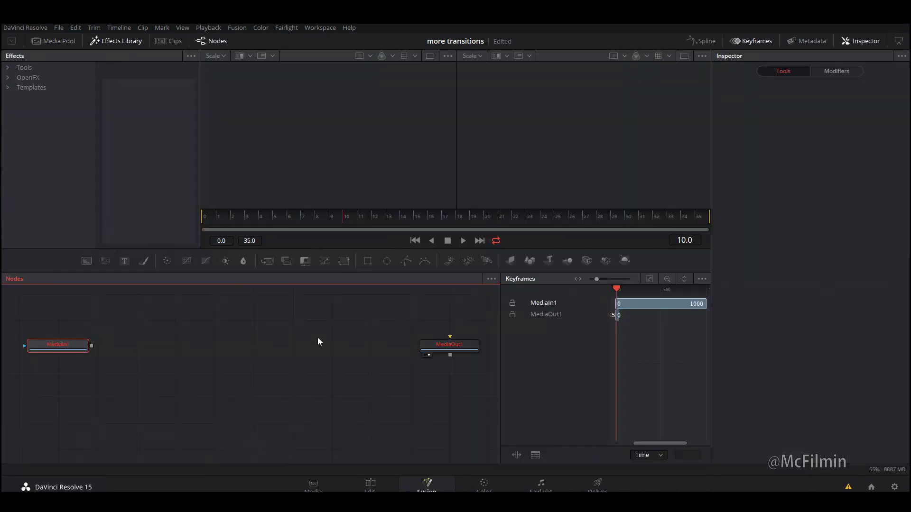
click(71, 345)
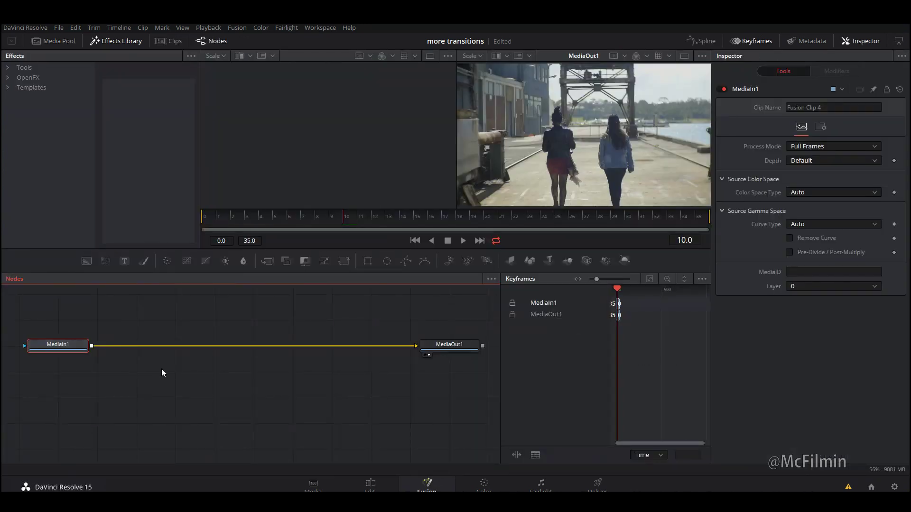
key(shift+space)
text(tran)
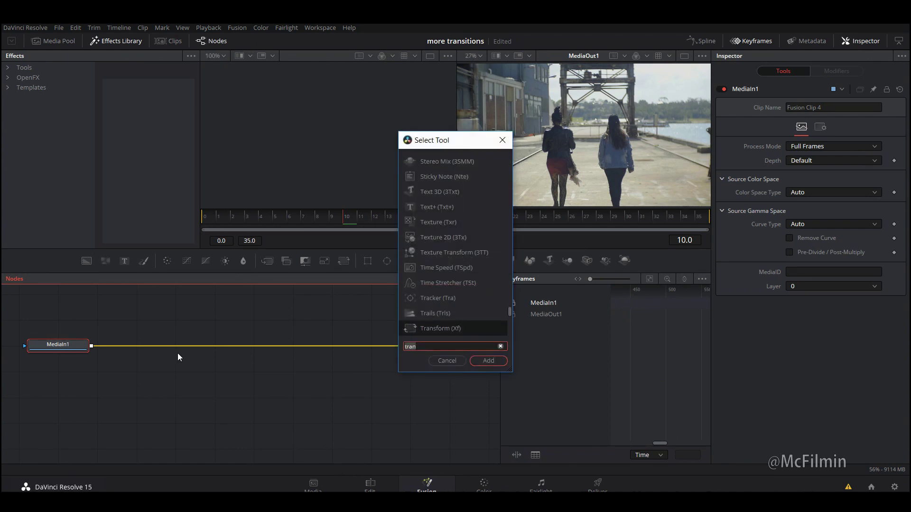
click(481, 360)
drag(161, 351, 264, 337)
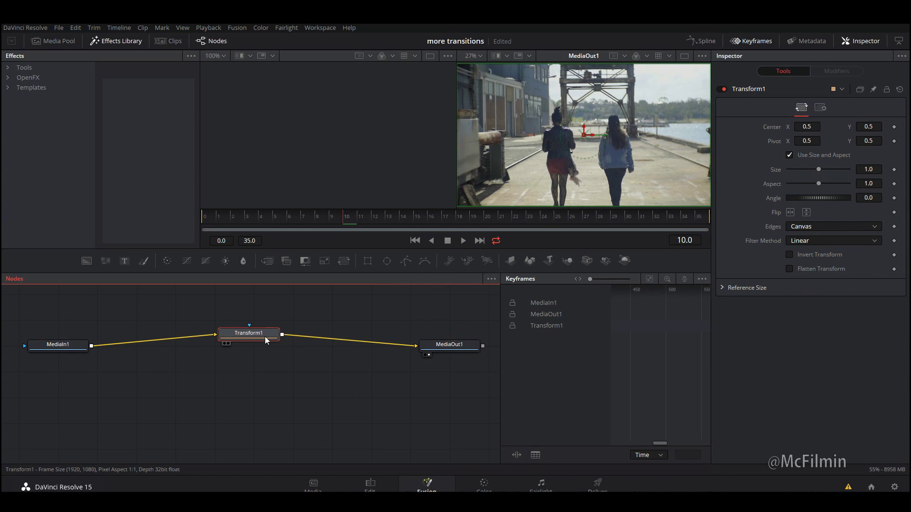
Step: Keyframe Transform1's Center at 0.5, 0.5 on frame 0, and on frame 35 set Center X to -0.097
drag(347, 218, 206, 230)
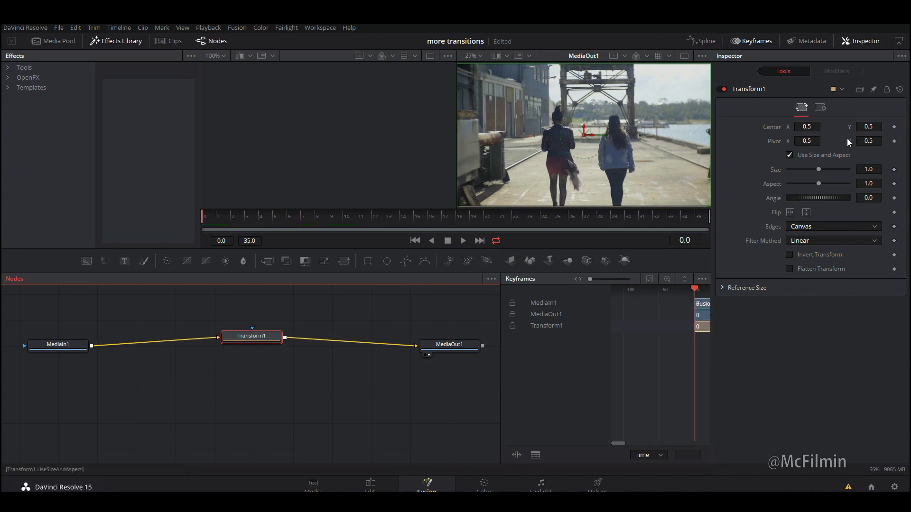
click(894, 127)
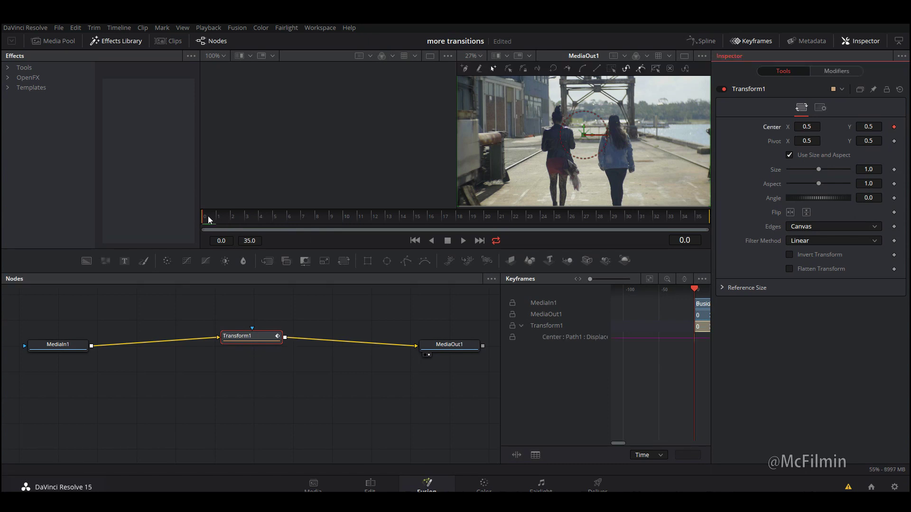
drag(209, 216, 709, 222)
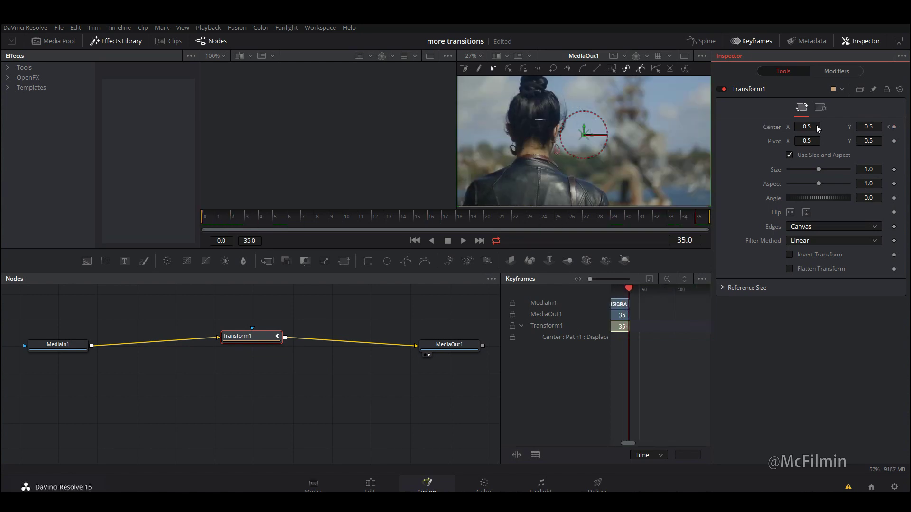
drag(813, 127, 528, 138)
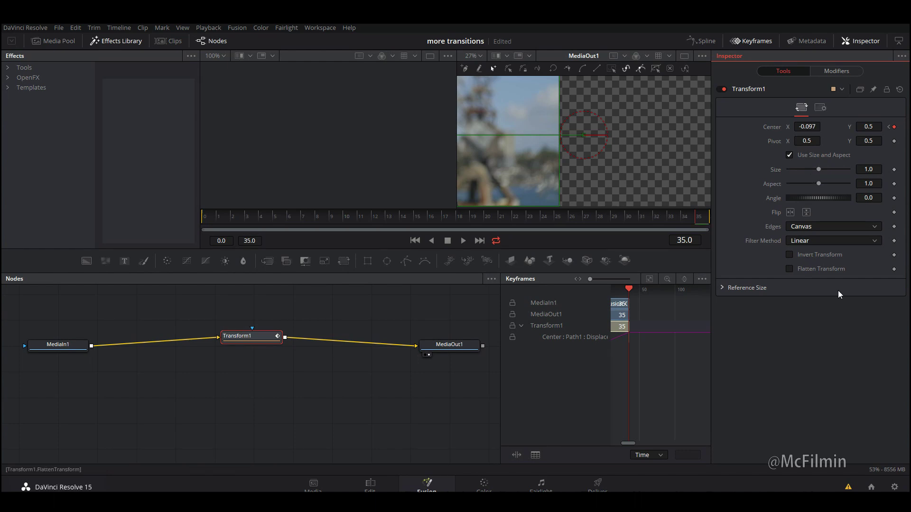
Step: Set Transform1's Edges to Wrap and lower its Center X to -4.5 on frame 35
click(818, 227)
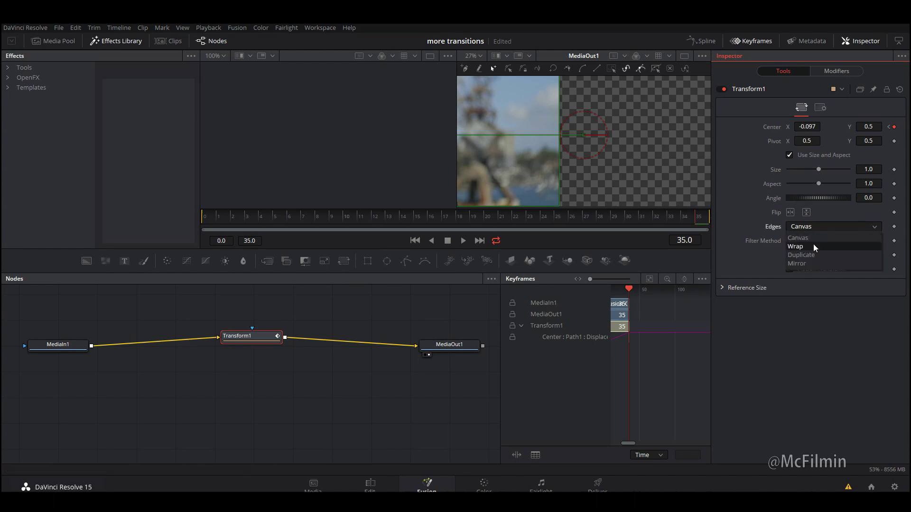
click(813, 246)
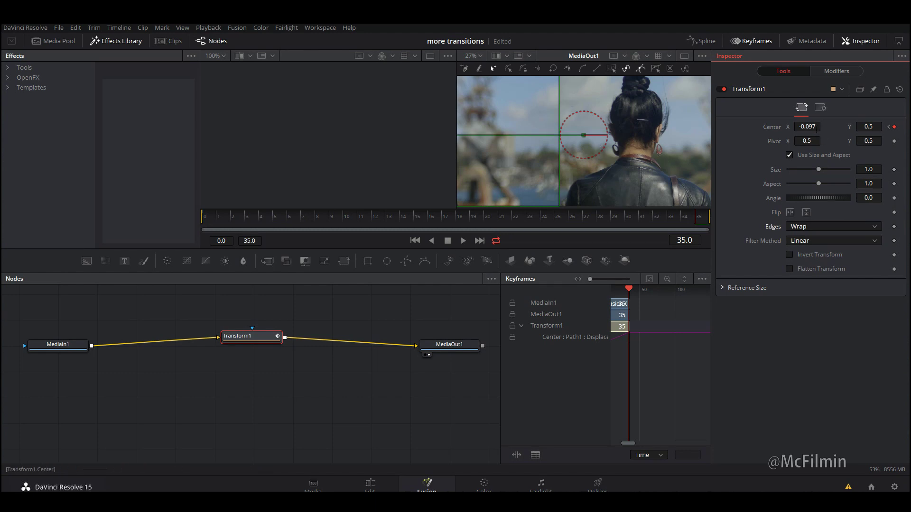
drag(817, 130, 2, 164)
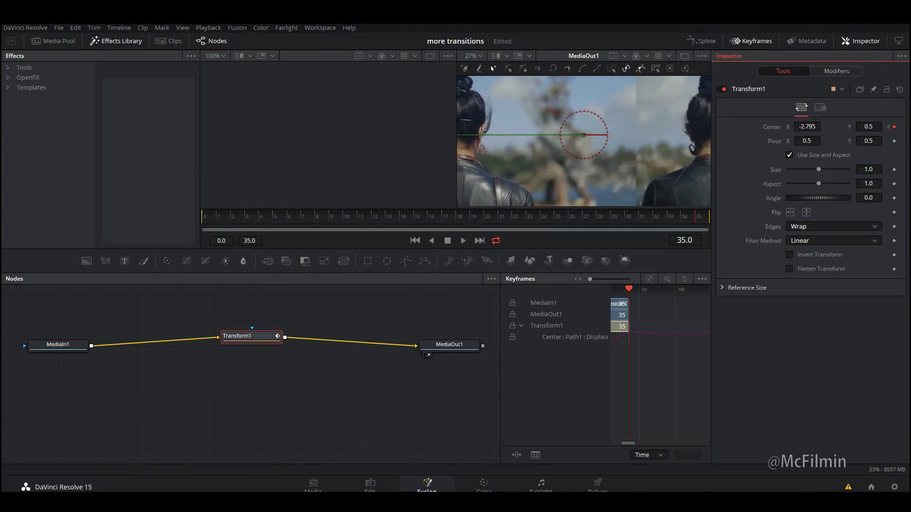
drag(807, 127, 344, 143)
drag(463, 148, 464, 149)
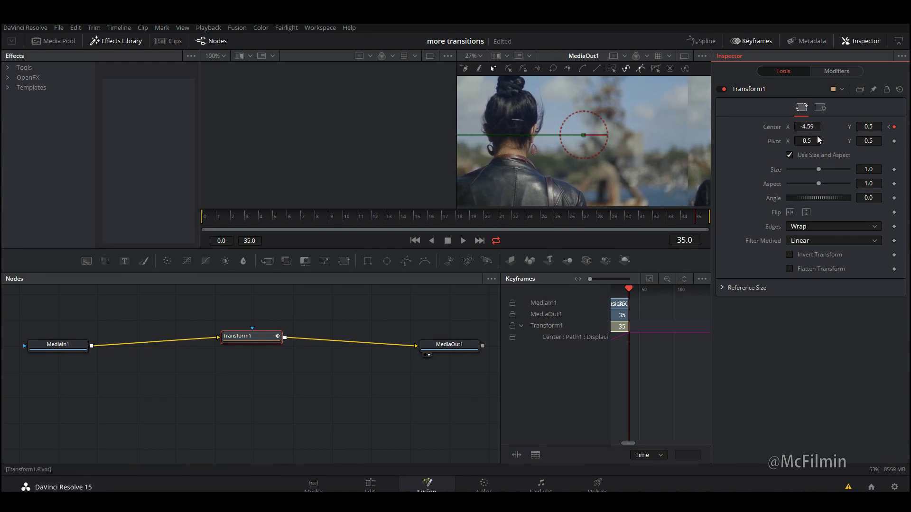
click(815, 127)
key(Return)
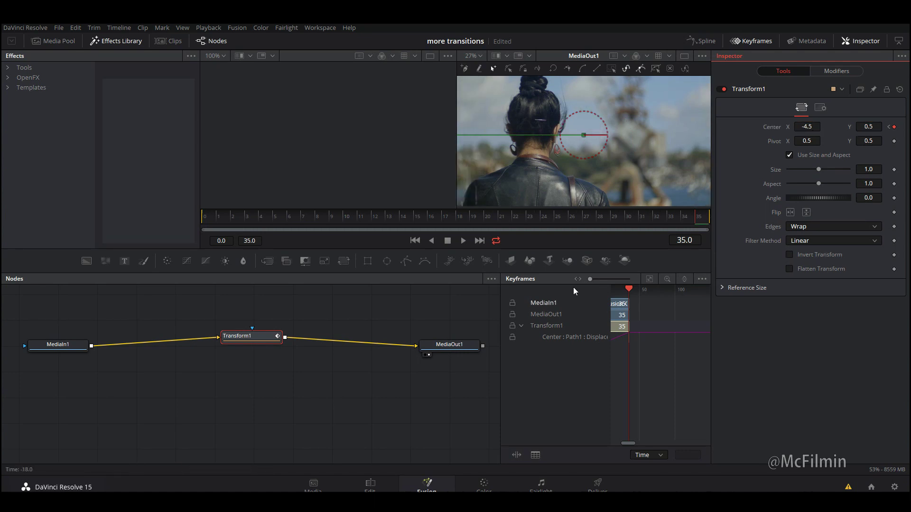
Step: Play the whip pan movement from the start of the Fusion clip
click(207, 221)
key(space)
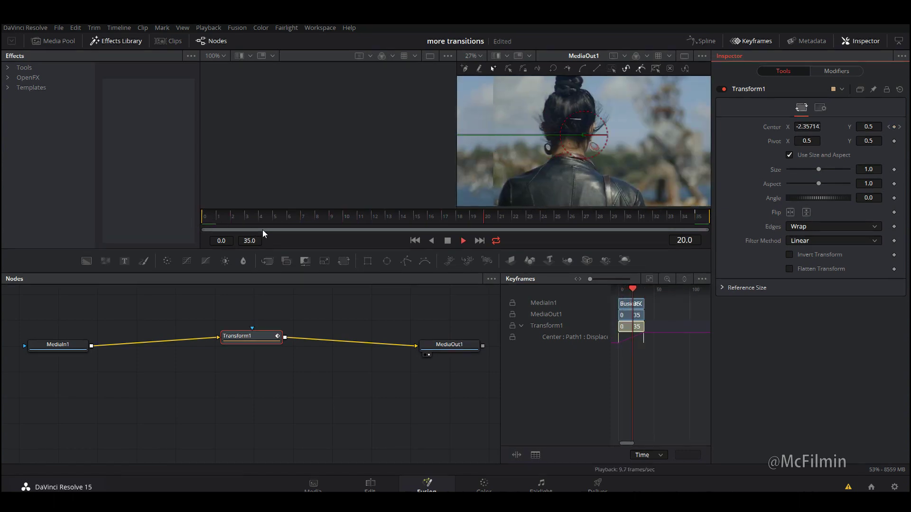
key(space)
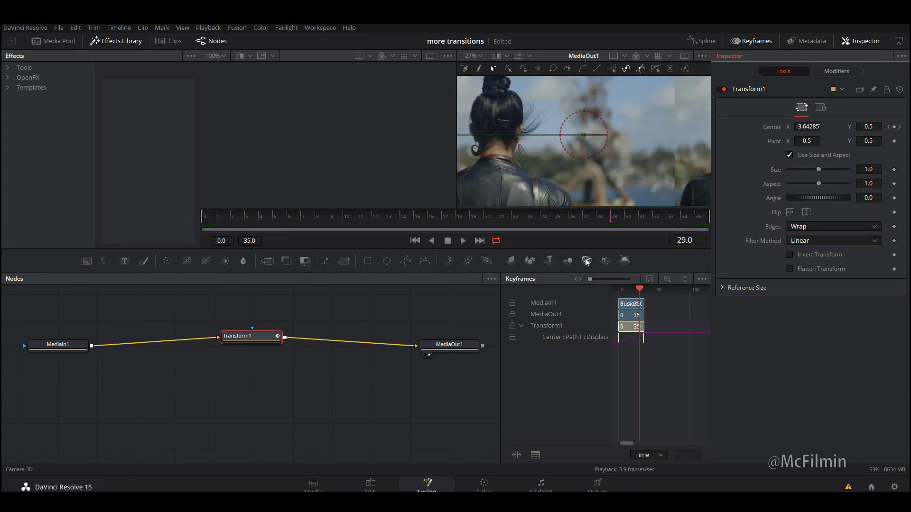
Step: Enable motion blur on Transform1 with Quality 10 and play the whip pan from frame 0
click(820, 107)
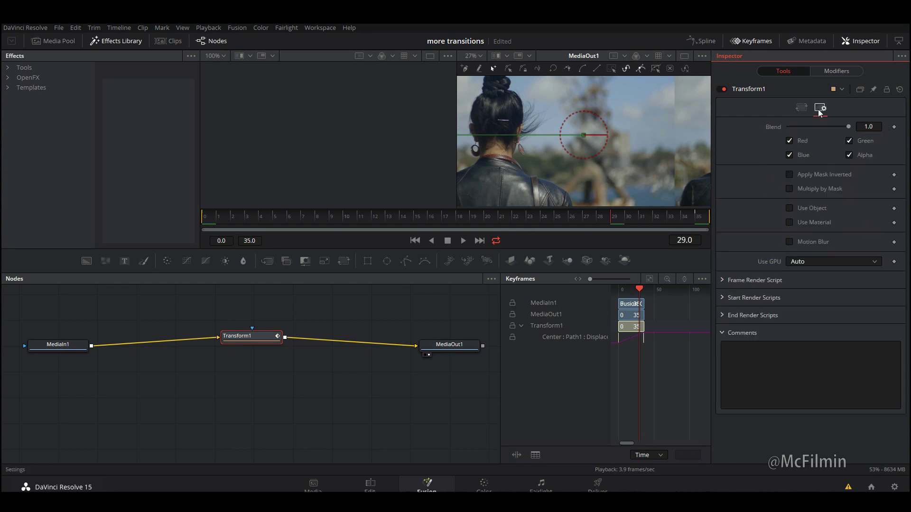
click(789, 242)
drag(806, 255, 883, 260)
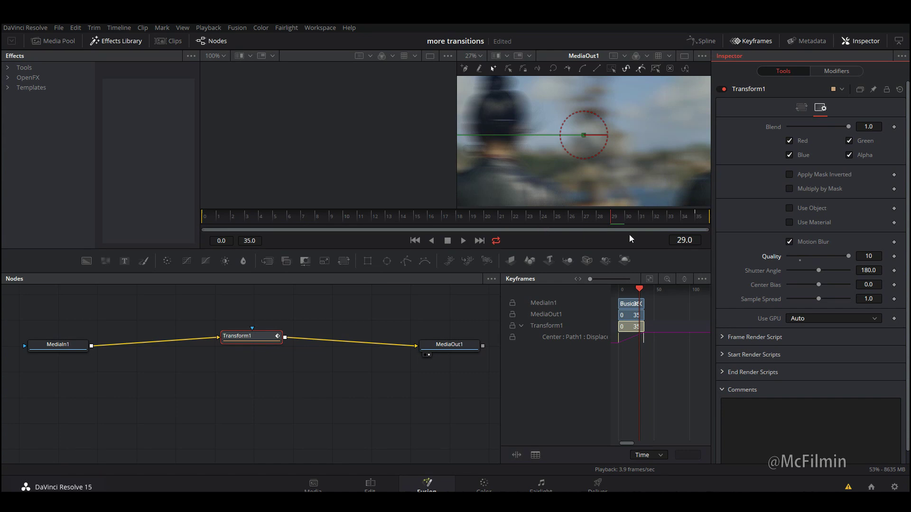
drag(608, 220, 214, 218)
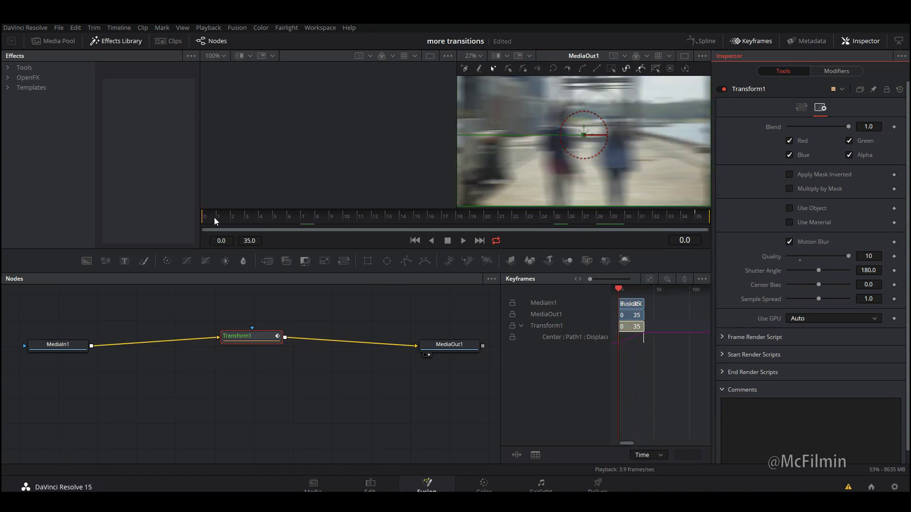
key(space)
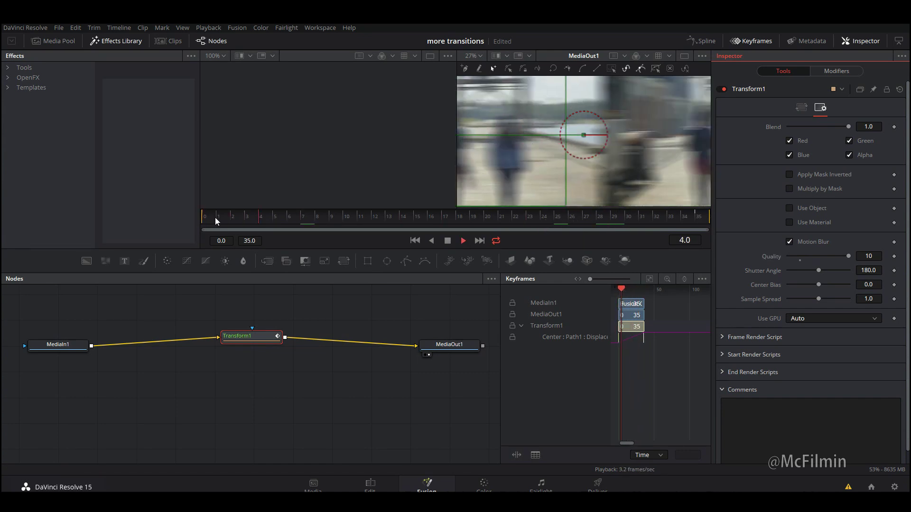
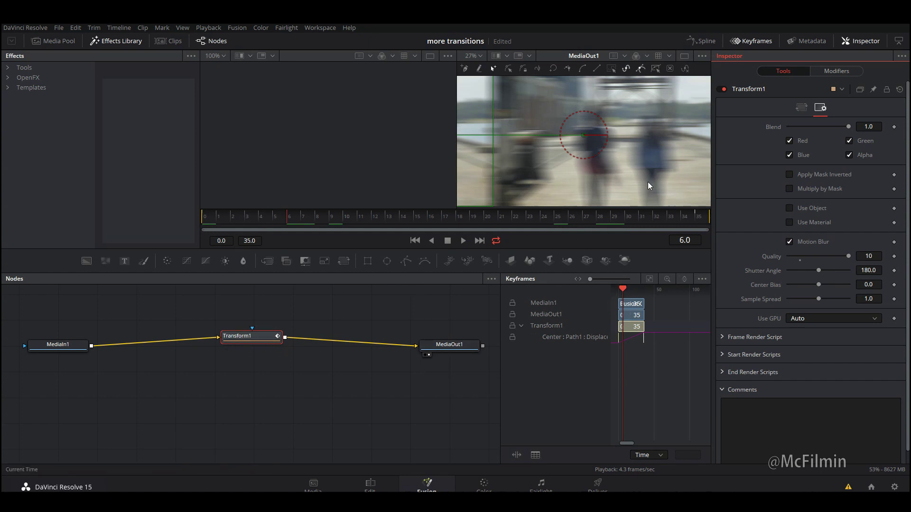
Step: Ease Transform1's Displacement curve in the Spline editor by flattening the handles at its start and end keyframes, and play the whip pan
click(713, 42)
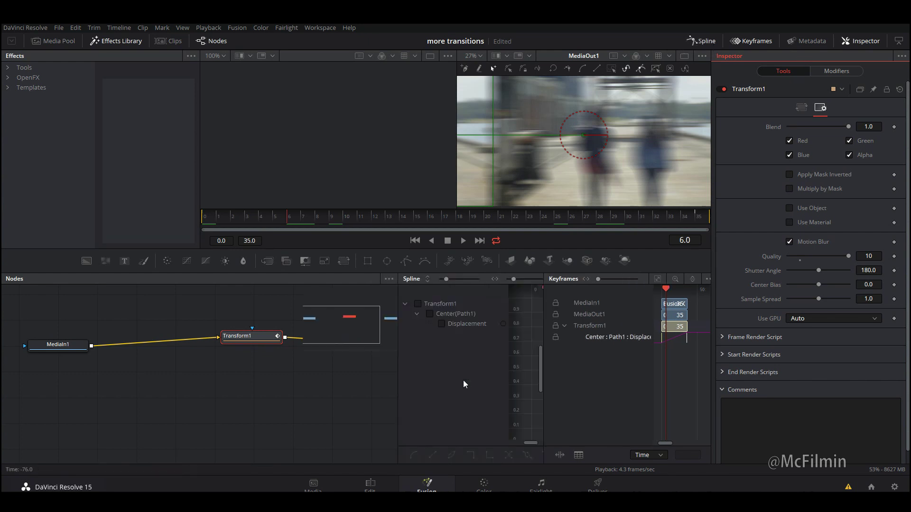
click(416, 303)
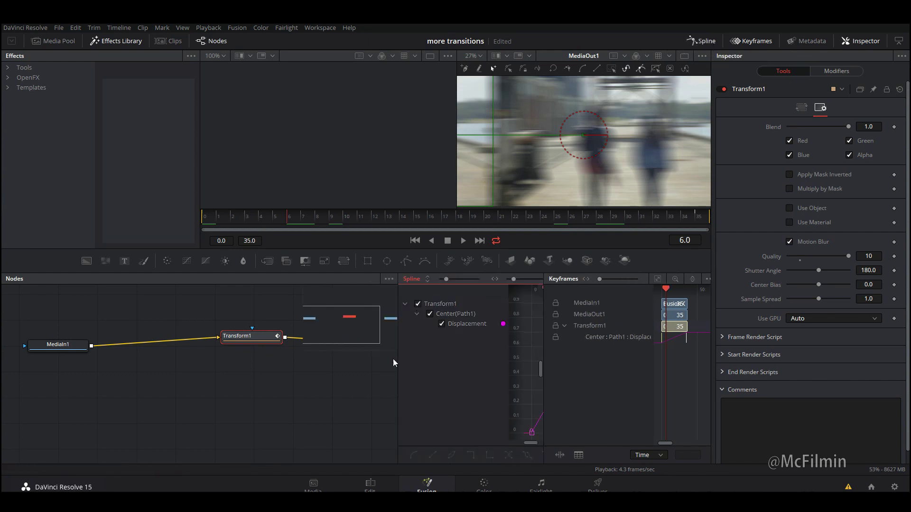
drag(398, 359, 138, 366)
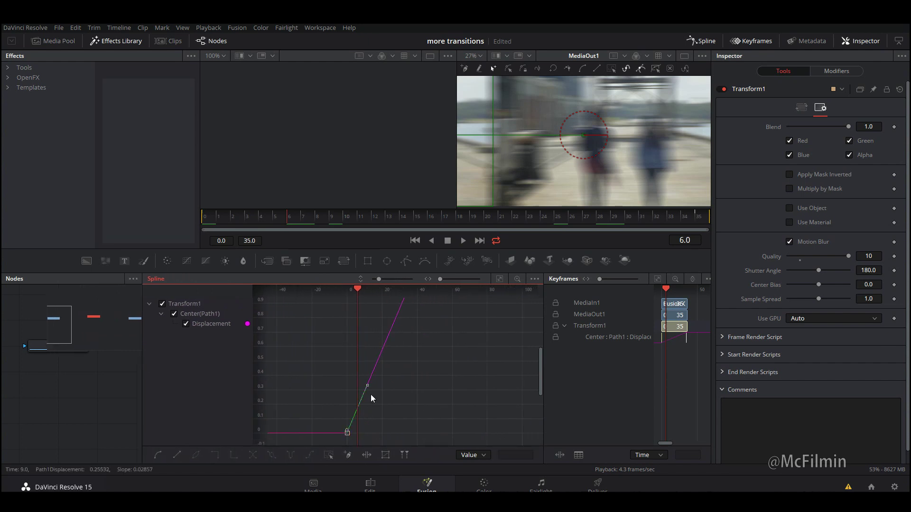
drag(368, 387, 401, 412)
drag(541, 378, 540, 359)
click(409, 346)
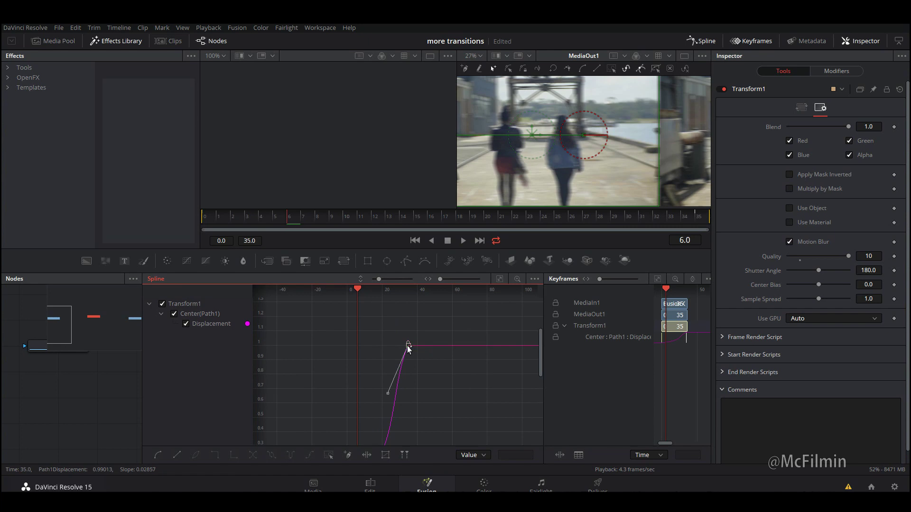
mouse_move(368, 393)
mouse_down()
mouse_move(354, 385)
mouse_move(365, 390)
mouse_up()
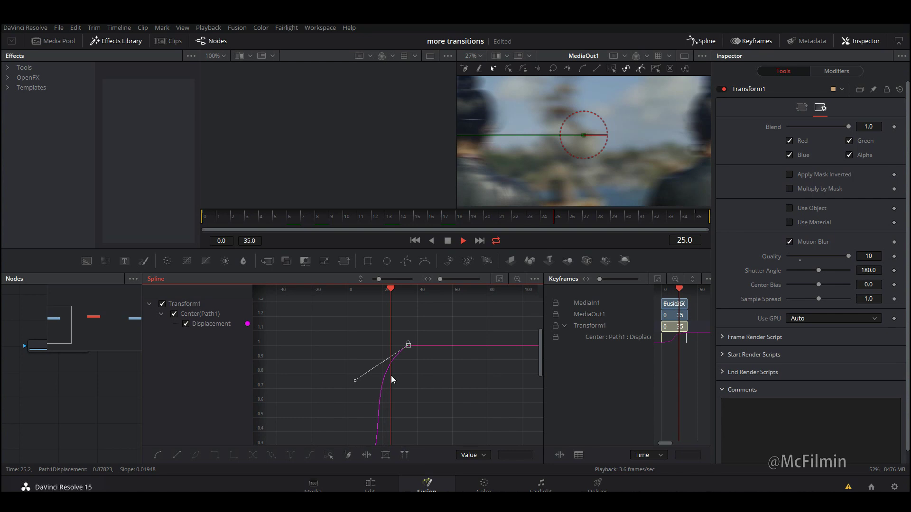
key(space)
Step: Return to the edit timeline and play the whip pan transition in place
click(374, 485)
drag(572, 317, 534, 324)
key(space)
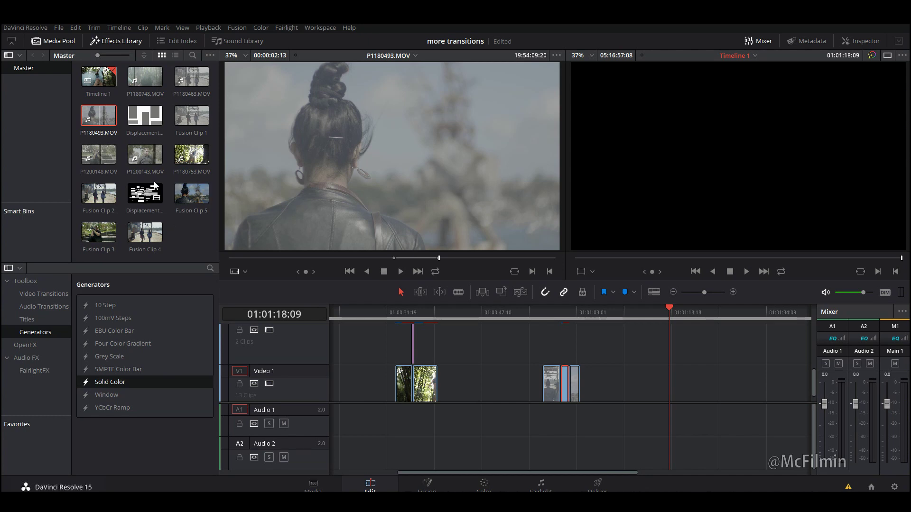
Step: Place sections of P1200148.MOV and P1200143.MOV back to back on Video 1, after the existing clips
click(105, 159)
double_click(106, 160)
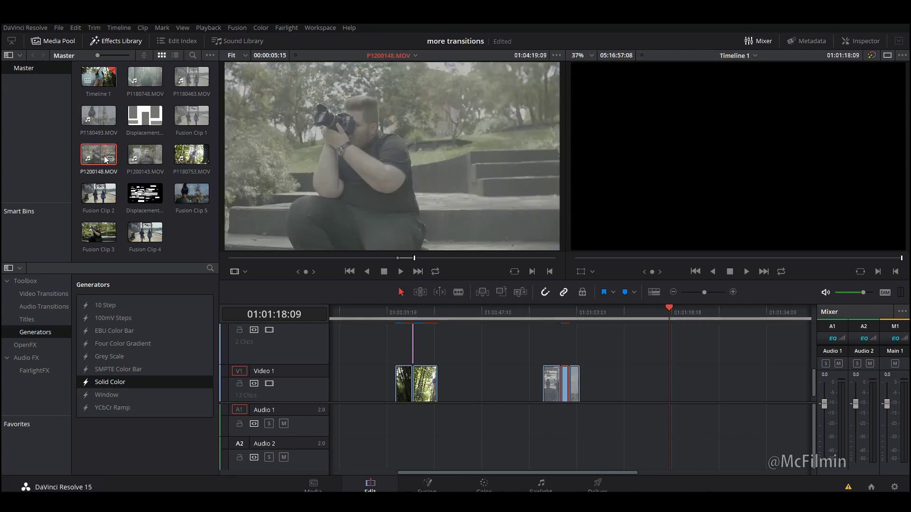
drag(379, 240, 675, 392)
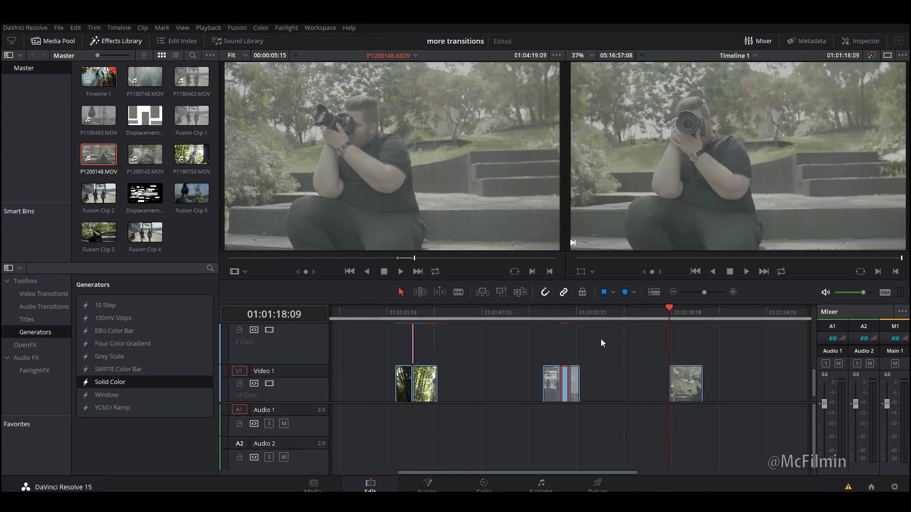
double_click(151, 162)
drag(366, 238, 640, 394)
Step: Split P1200148.MOV at 01:01:22:09 and P1200143.MOV at 01:01:25:24 on Video 1
mouse_move(637, 316)
mouse_down()
mouse_move(628, 325)
mouse_move(623, 316)
mouse_up()
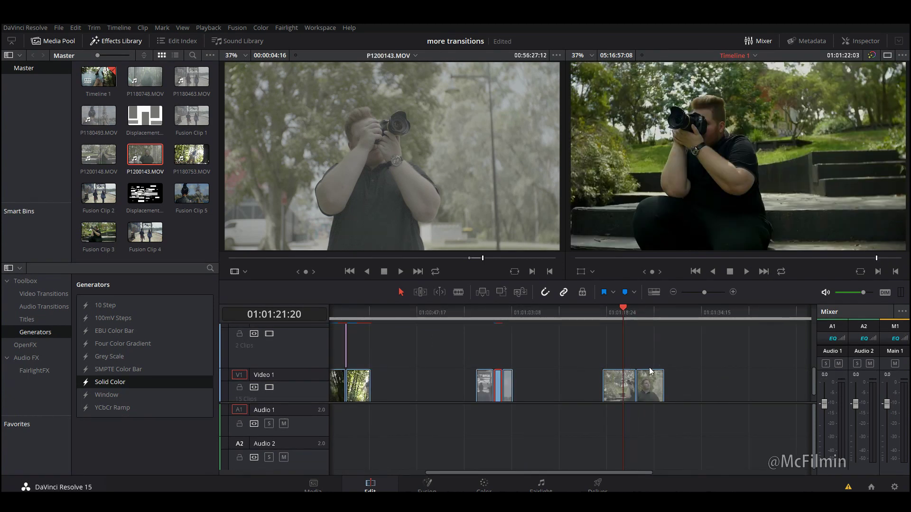
scroll(661, 363, up, 3)
scroll(662, 363, up, 2)
mouse_move(611, 316)
mouse_down()
mouse_move(685, 321)
mouse_move(581, 315)
mouse_move(607, 313)
mouse_up()
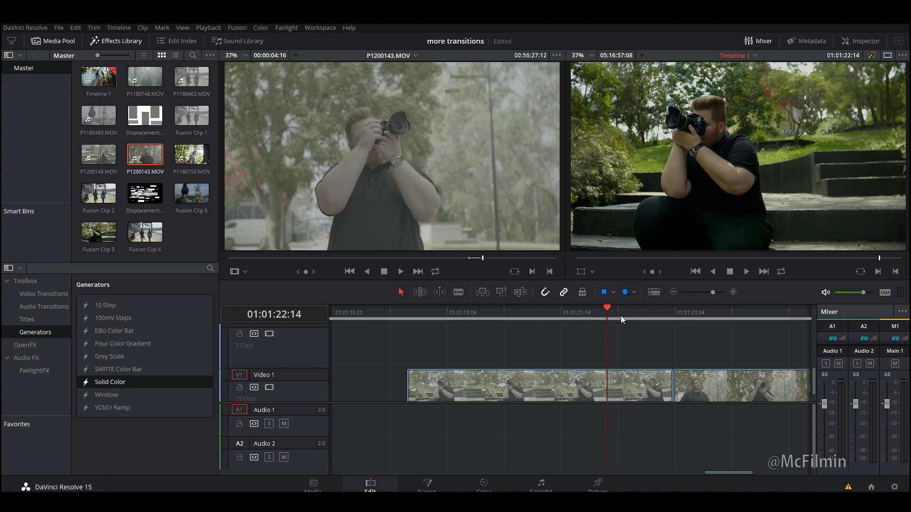
click(597, 313)
key(b)
click(598, 382)
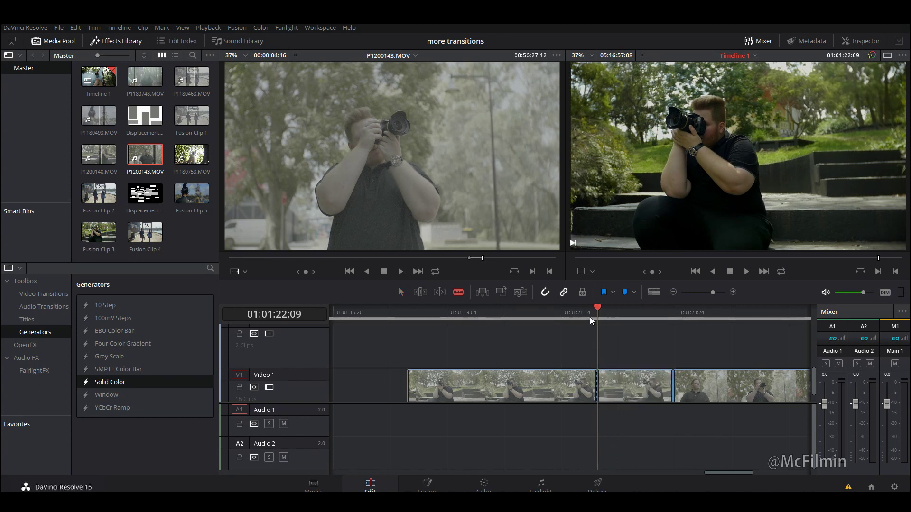
click(689, 313)
drag(717, 320, 769, 320)
click(770, 383)
key(a)
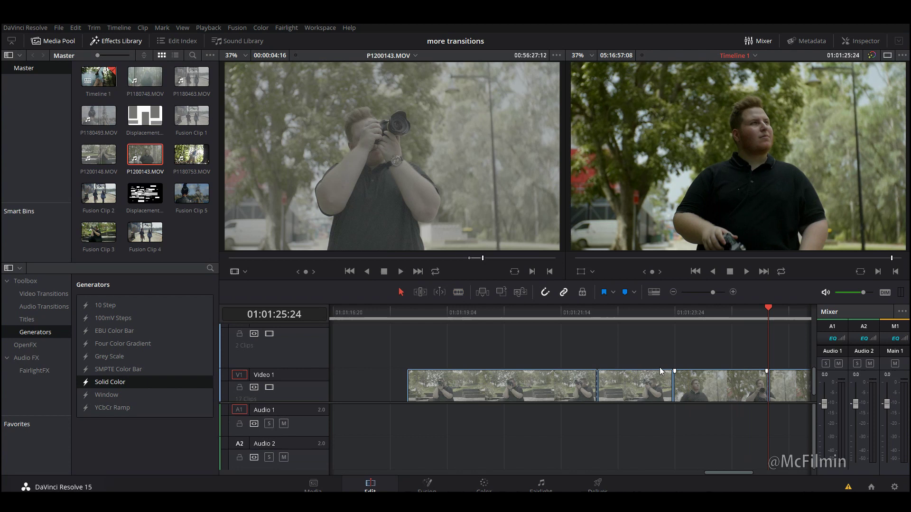
Step: Combine the two middle segments around the cut into a new Fusion clip and preview it
drag(652, 355, 698, 377)
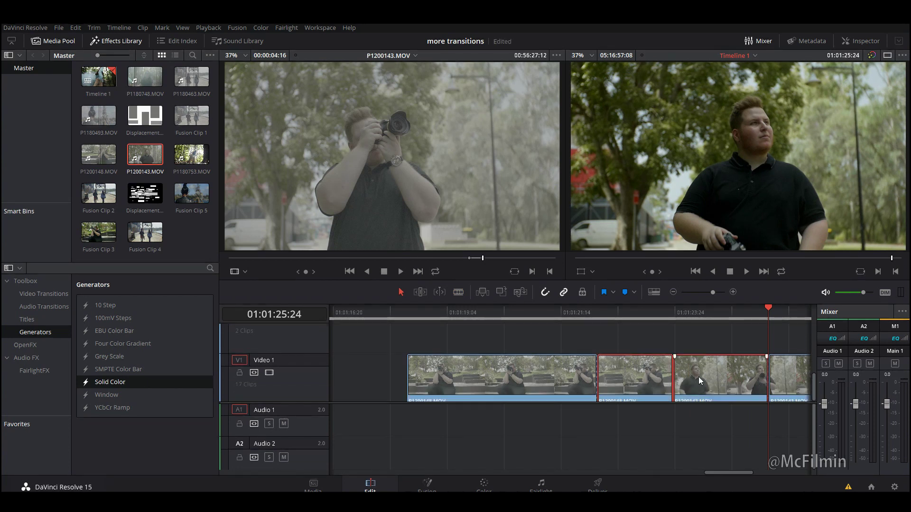
right_click(699, 376)
click(733, 118)
click(630, 316)
key(space)
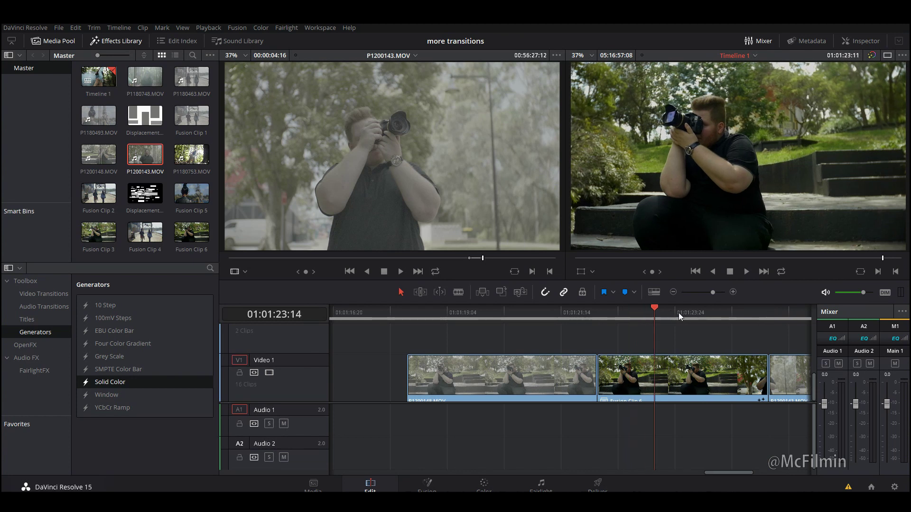
mouse_move(671, 320)
mouse_down()
mouse_move(709, 321)
mouse_move(657, 327)
mouse_up()
Step: Open the new Fusion clip on the Fusion page and insert a Camera Shake node after MediaIn1
click(660, 371)
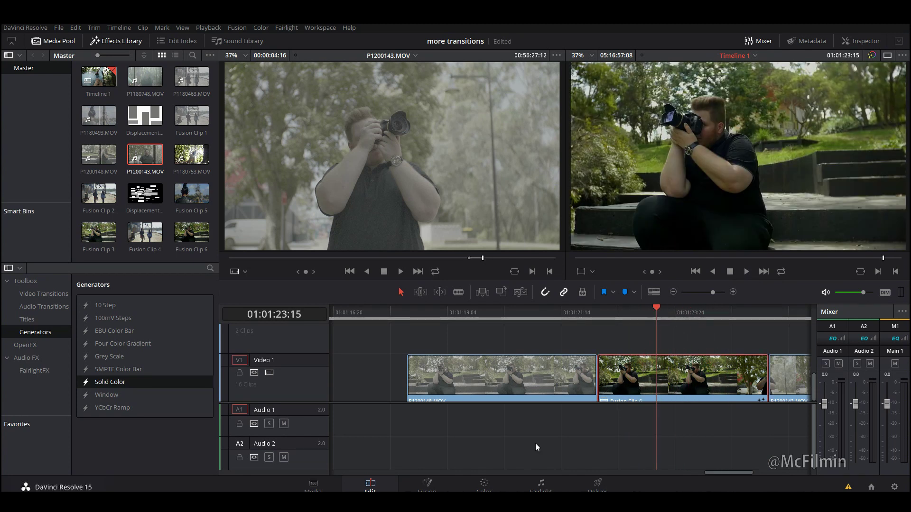
click(444, 490)
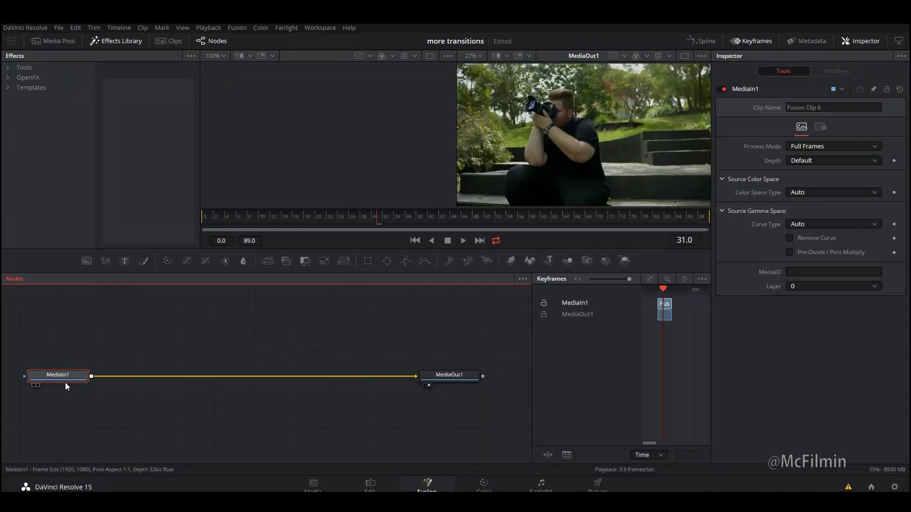
key(shift+space)
text(tran)
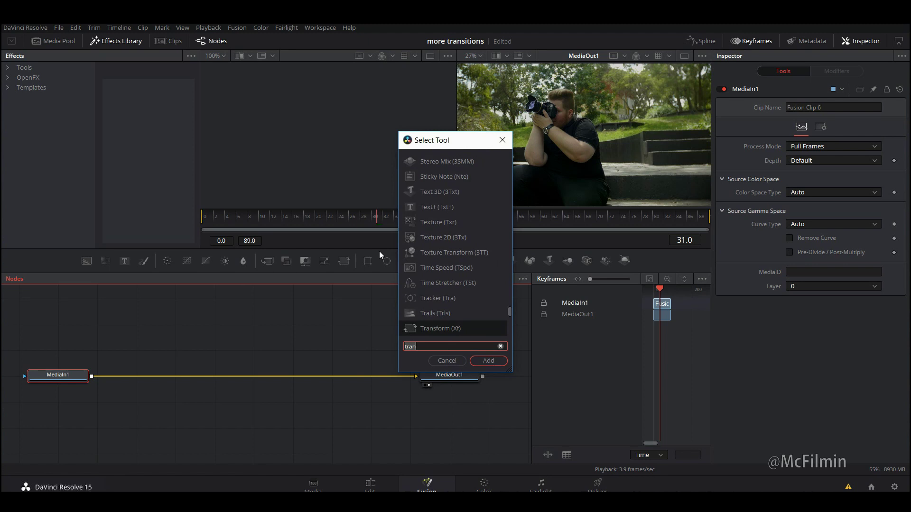
key(BackSpace)
key(BackSpace)
key(BackSpace)
key(BackSpace)
text(camera)
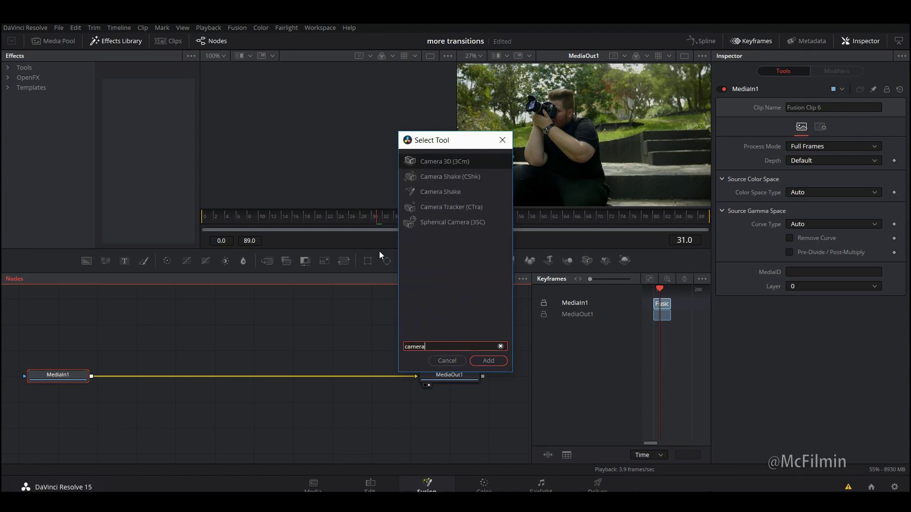
click(446, 194)
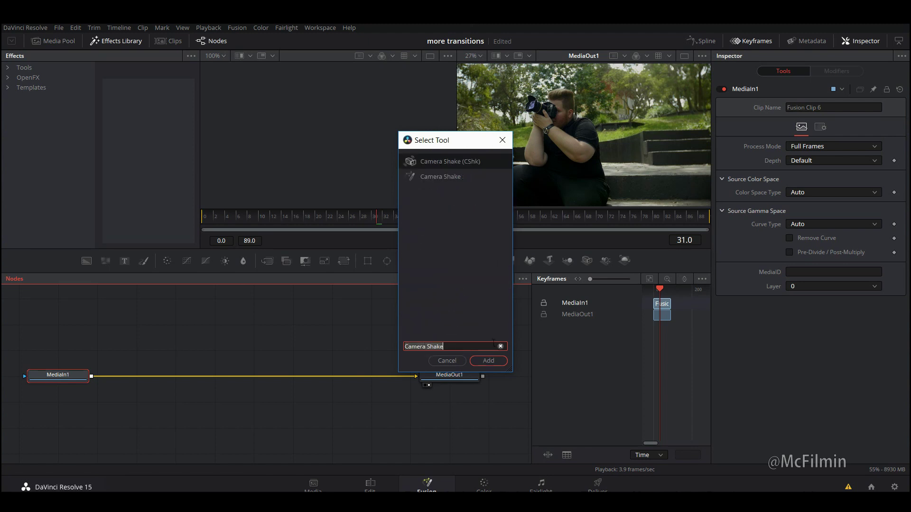
click(489, 361)
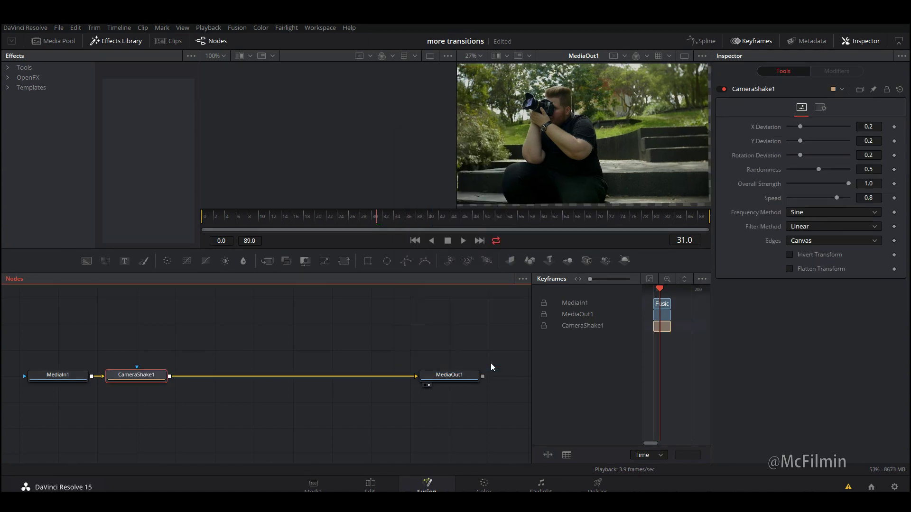
Step: Check the shaken frame borders in the second shot and set CameraShake1's Edges to Mirror
drag(349, 221, 577, 236)
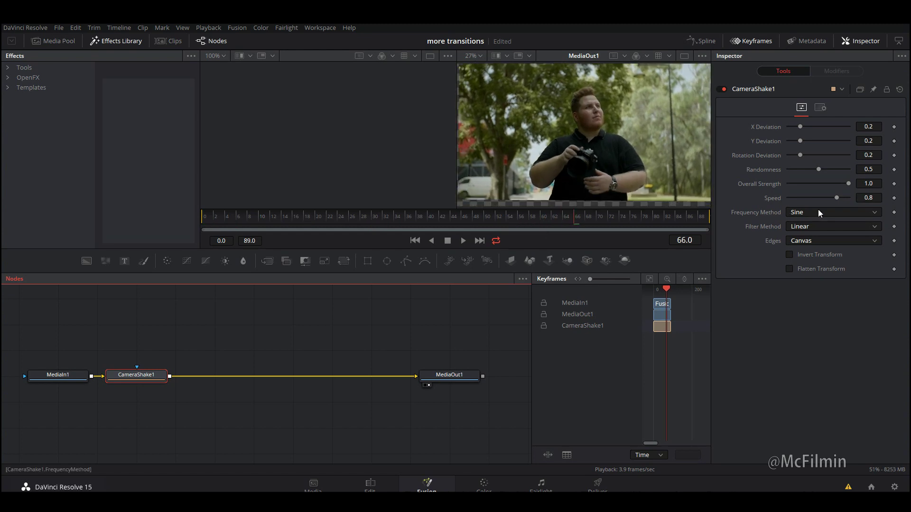
click(812, 241)
click(808, 261)
click(817, 240)
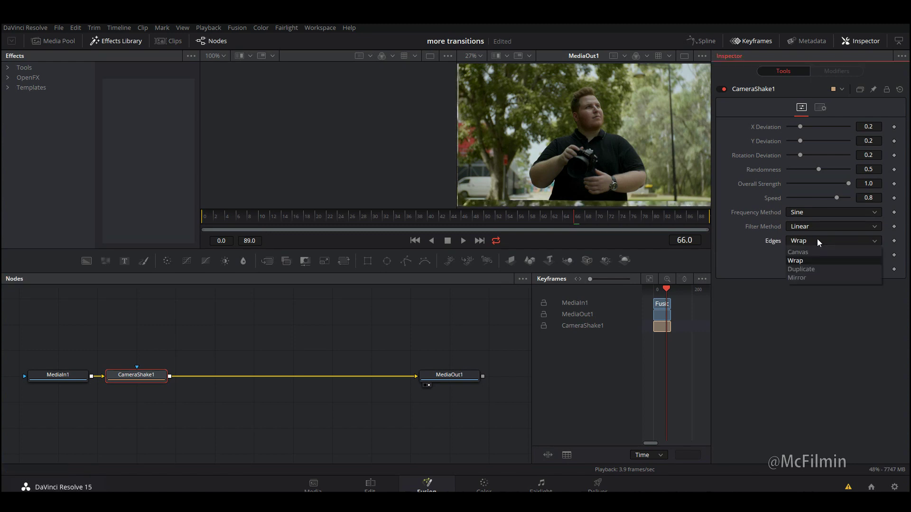
click(806, 277)
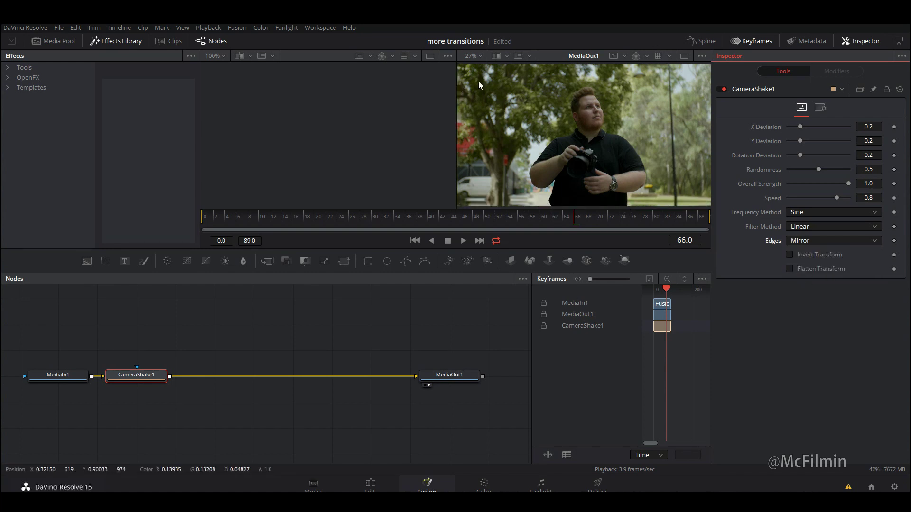
Step: Keyframe CameraShake1's X, Y and Rotation Deviation and Overall Strength at 0.0 on frame 0, with the node centred between its neighbours
drag(238, 218, 201, 224)
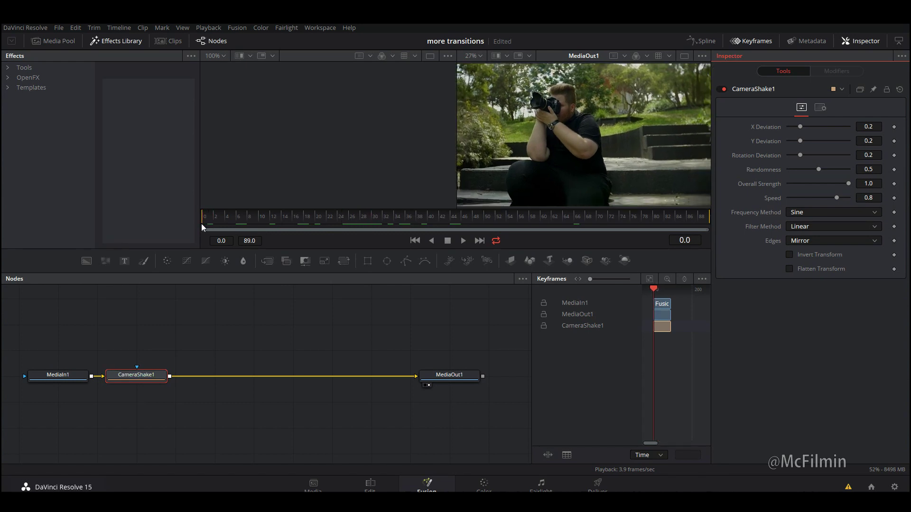
drag(160, 376, 288, 361)
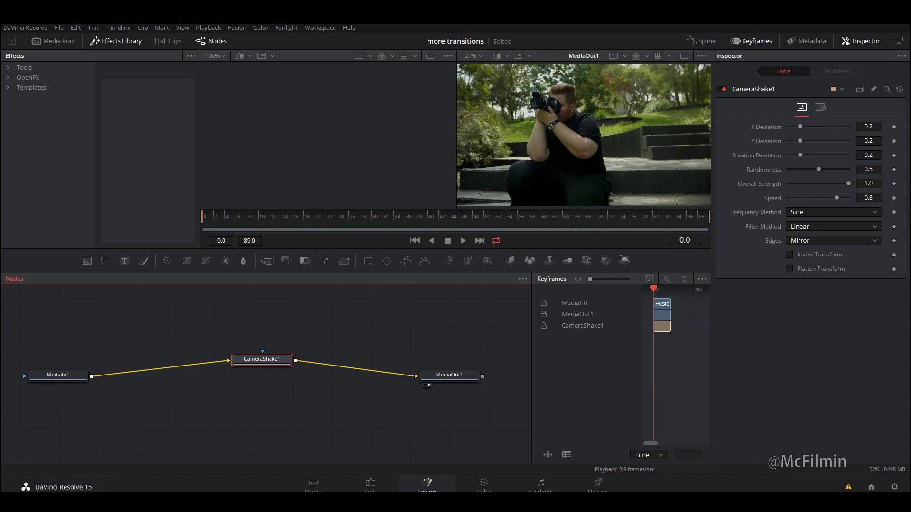
click(894, 127)
click(894, 141)
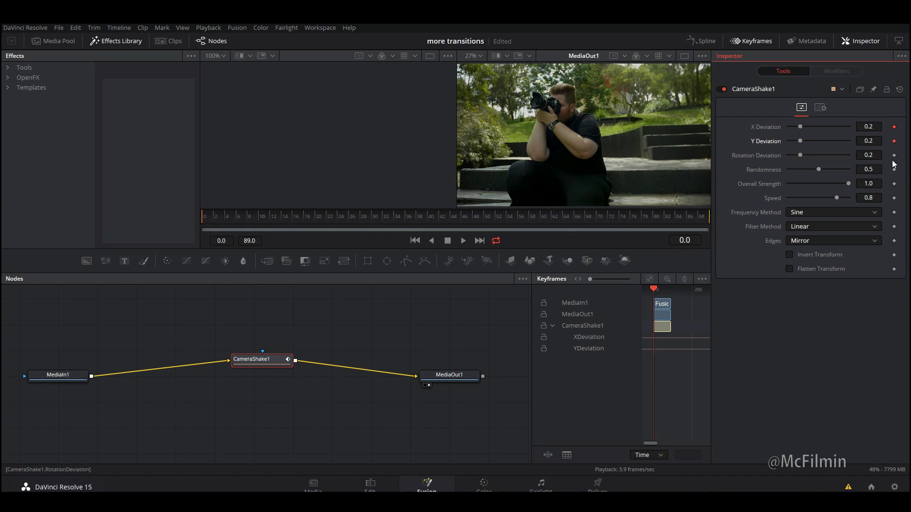
click(894, 156)
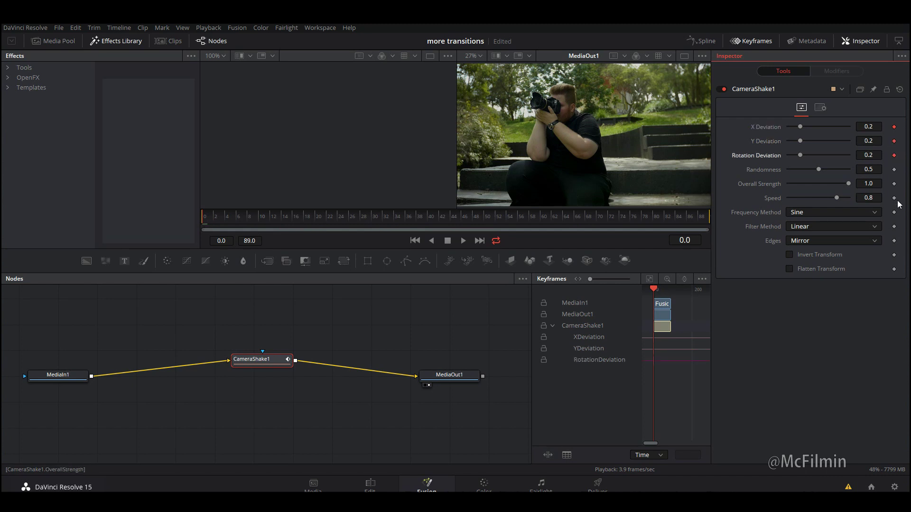
click(894, 184)
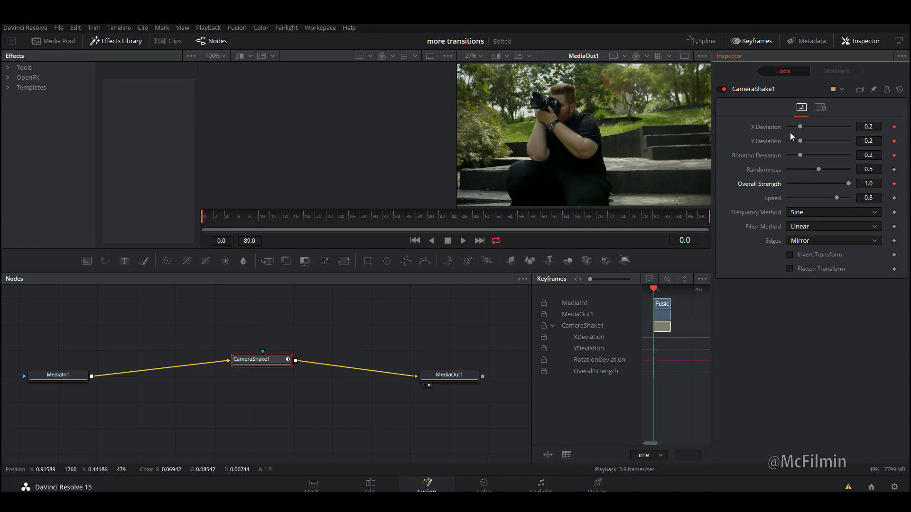
drag(802, 126, 779, 158)
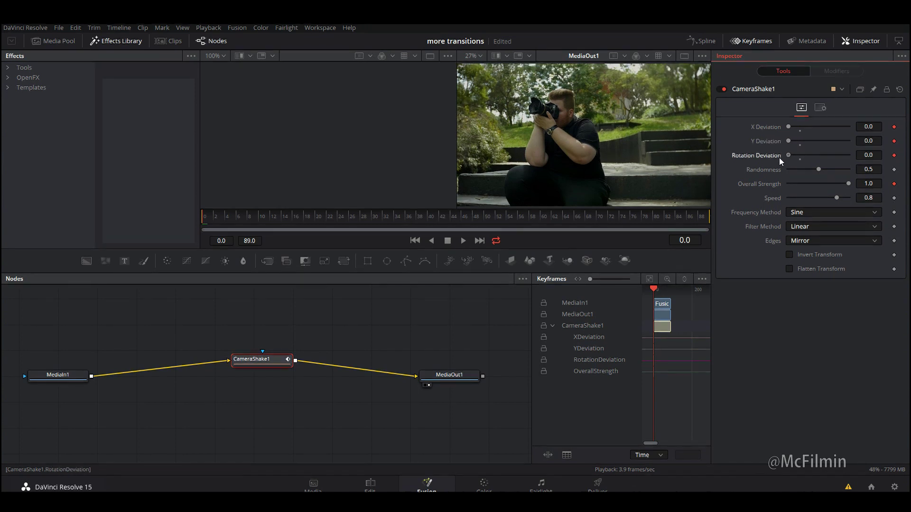
drag(849, 184, 744, 186)
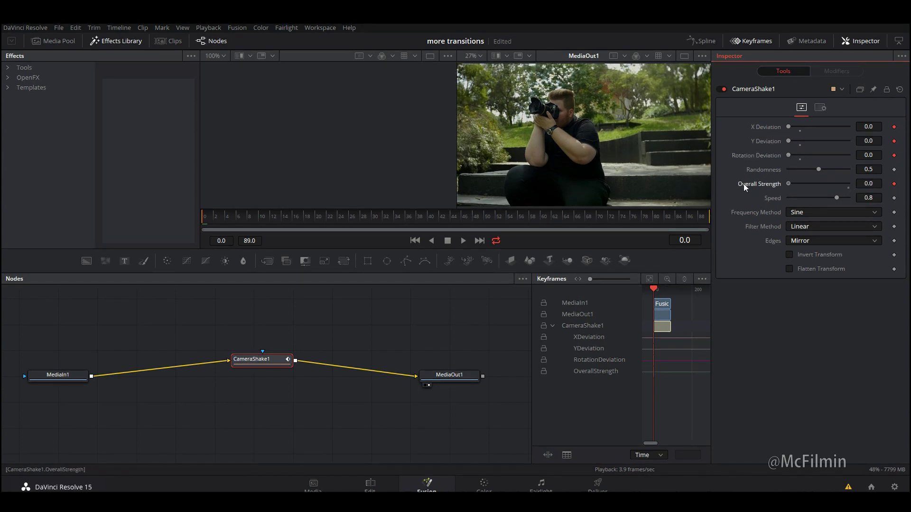
Step: On frame 21, set CameraShake1's X, Y and Rotation Deviation to 0.2 and Overall Strength to 1.0
drag(212, 220, 323, 235)
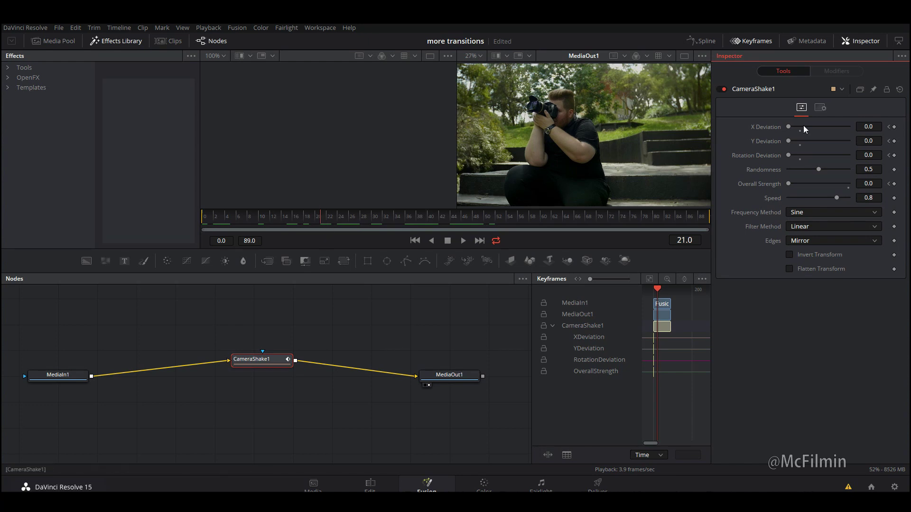
click(799, 157)
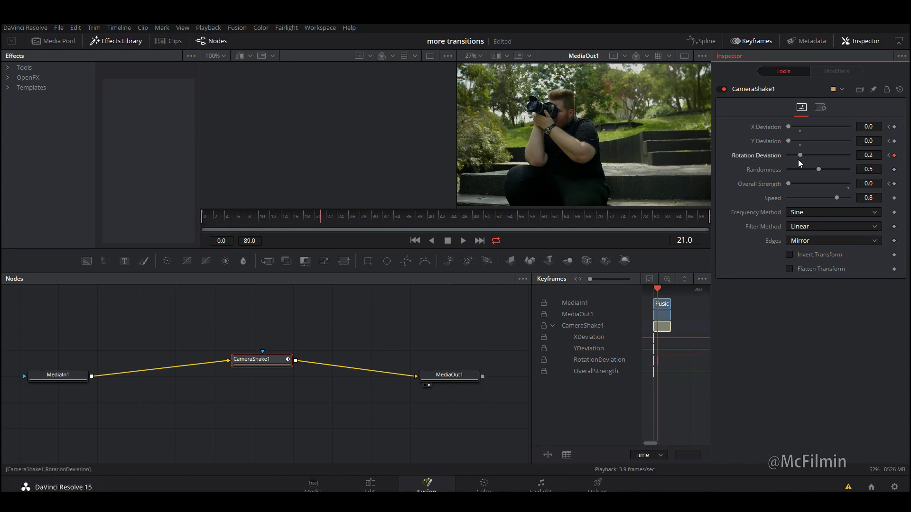
click(801, 141)
click(800, 127)
click(849, 186)
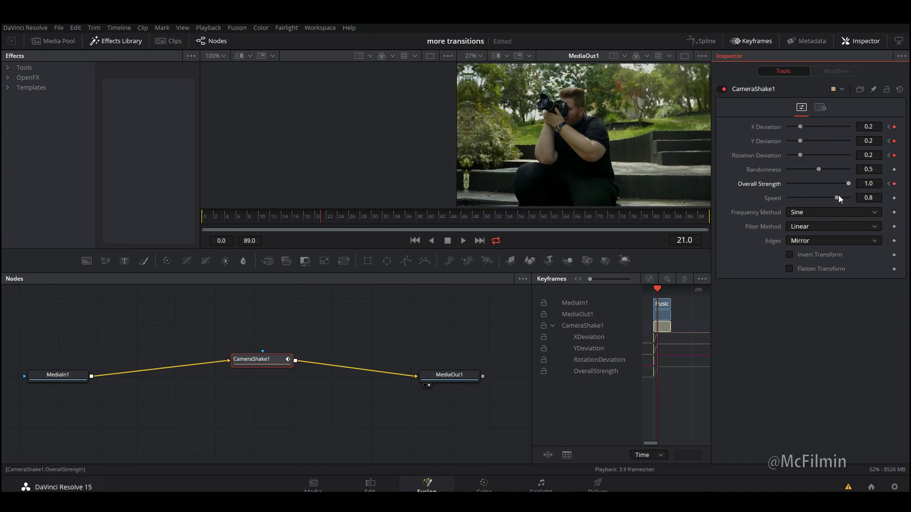
Step: Add hold keyframes for CameraShake1's Overall Strength and X, Y and Rotation Deviation on frame 60
drag(336, 217, 542, 226)
click(894, 184)
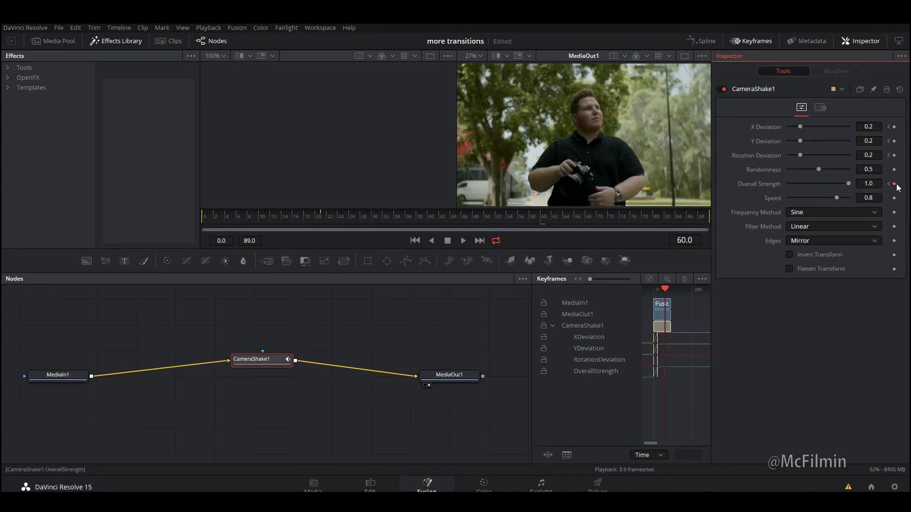
click(894, 156)
click(894, 141)
click(895, 126)
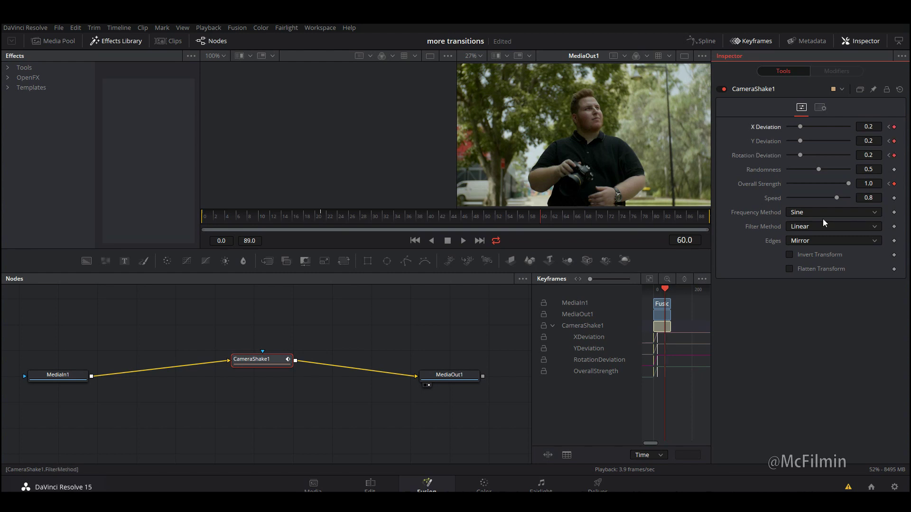
Step: On frame 89, lower CameraShake1's Overall Strength and X, Y and Rotation Deviation to 0.0
click(582, 221)
drag(580, 220, 713, 220)
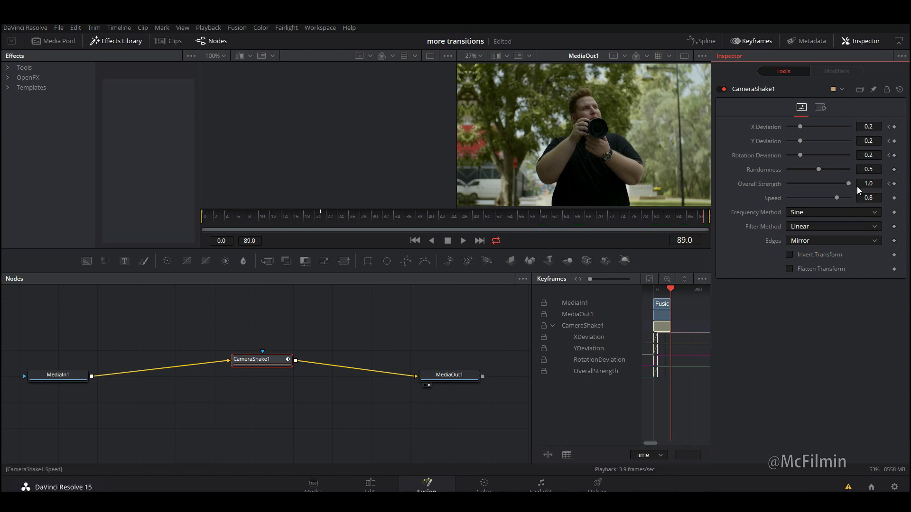
drag(848, 186, 766, 187)
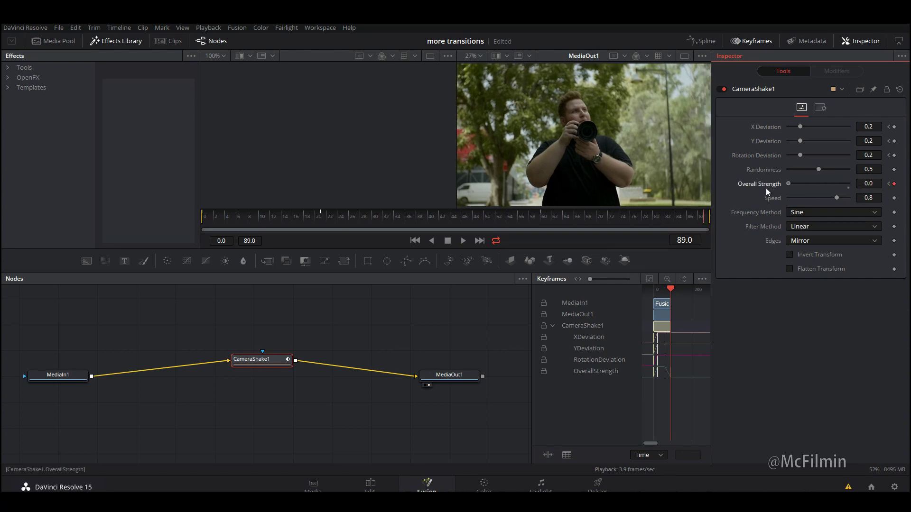
drag(799, 155, 775, 129)
Step: Enable motion blur on CameraShake1 with Quality 10 and play the shake from frame 0
click(820, 108)
click(790, 242)
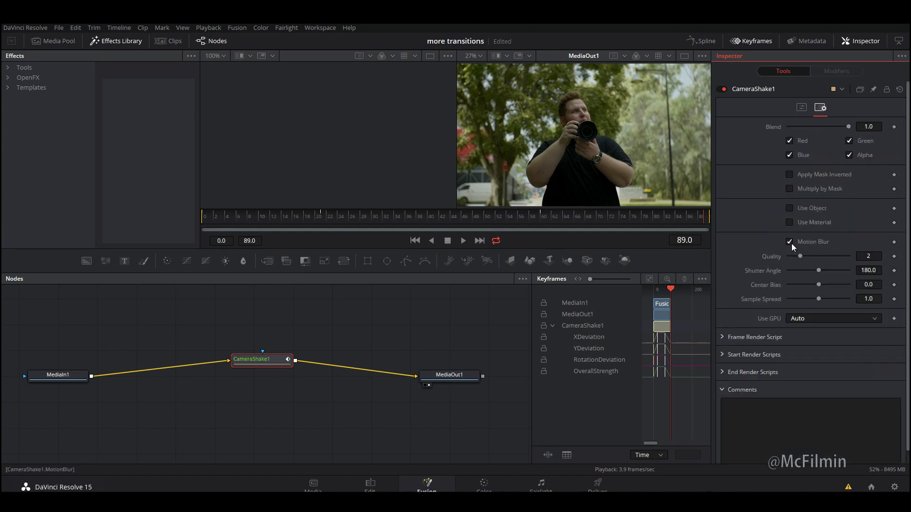
drag(813, 257, 859, 259)
drag(225, 217, 201, 219)
key(space)
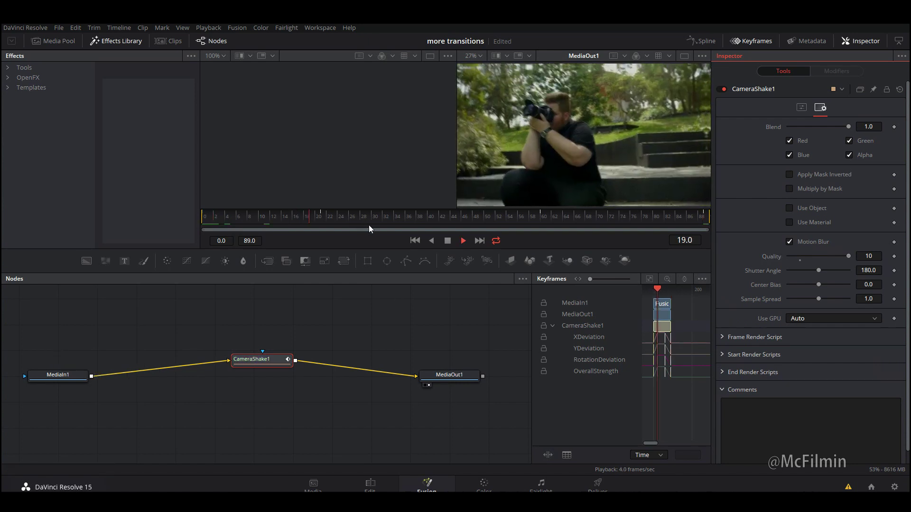